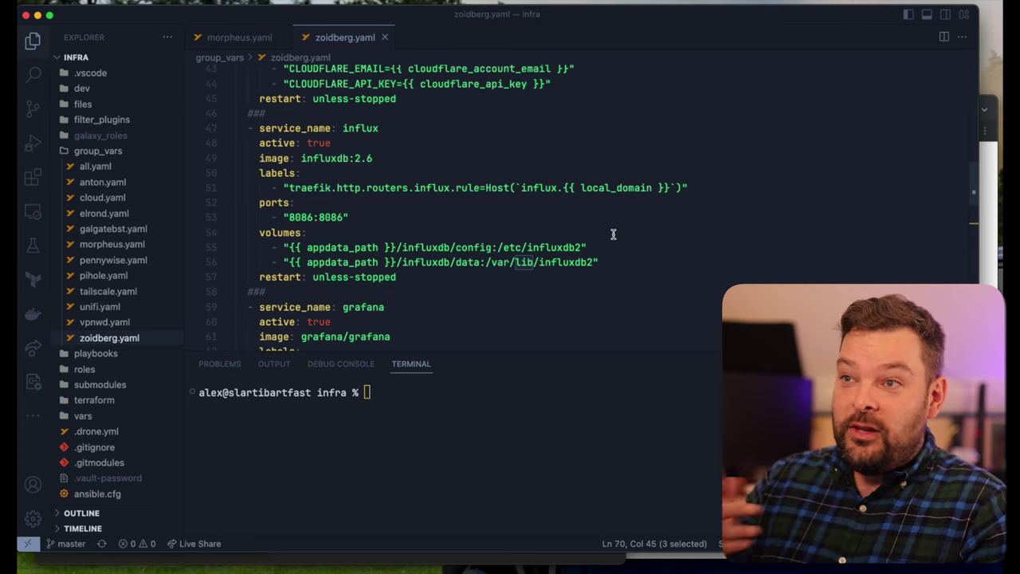
Step: Copy the librespeed service block from morpheus.yaml
click(237, 38)
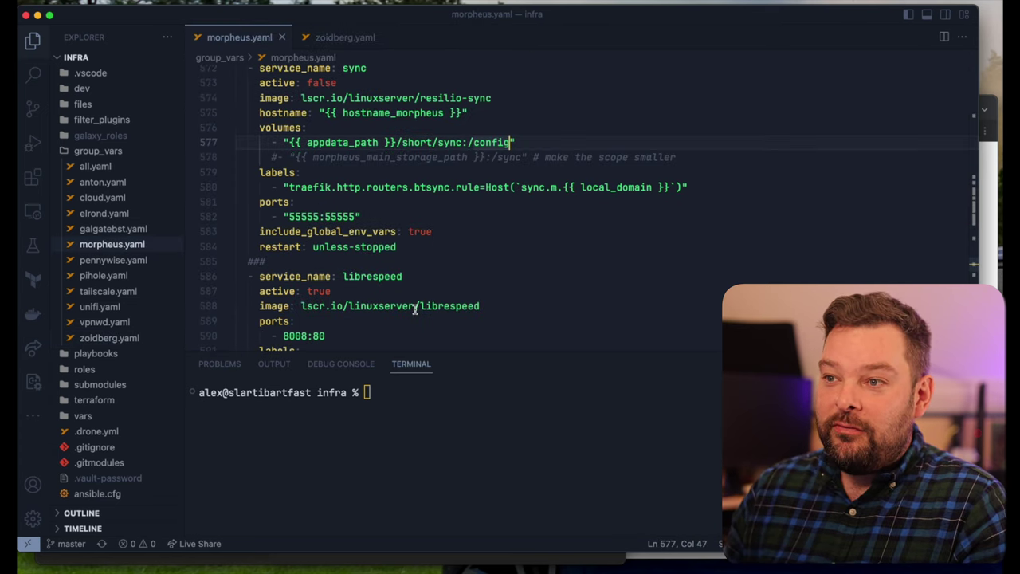
scroll(414, 309, down, 2)
scroll(414, 309, down, 3)
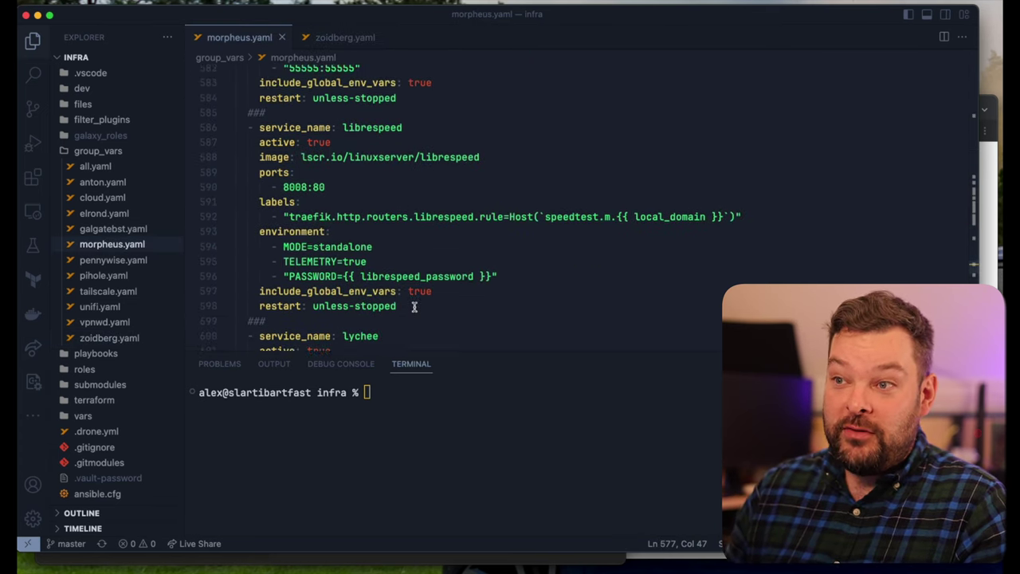
drag(409, 305, 236, 112)
key(super+c)
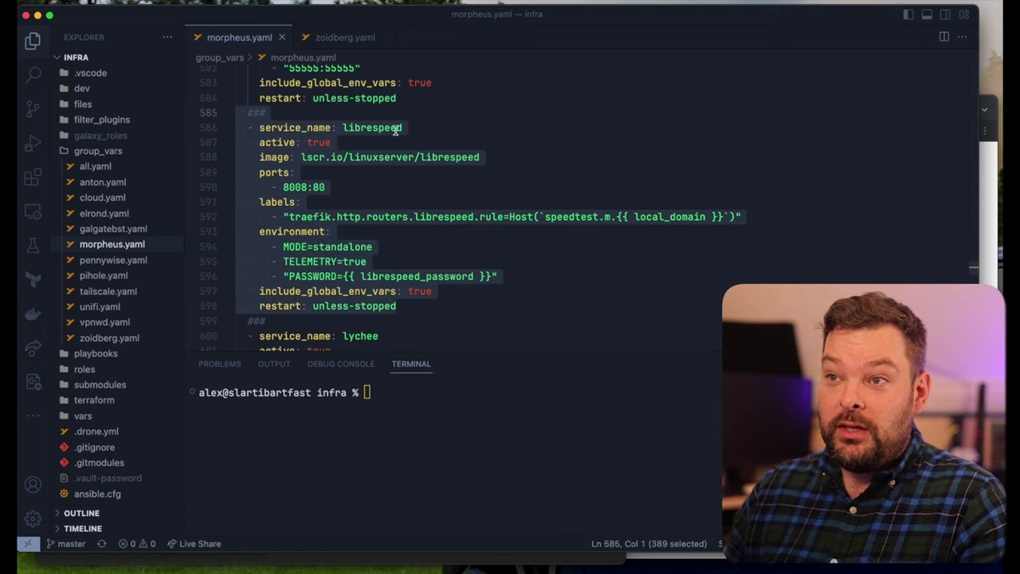
Step: Paste the librespeed block into zoidberg.yaml after the nginx service and save
click(341, 44)
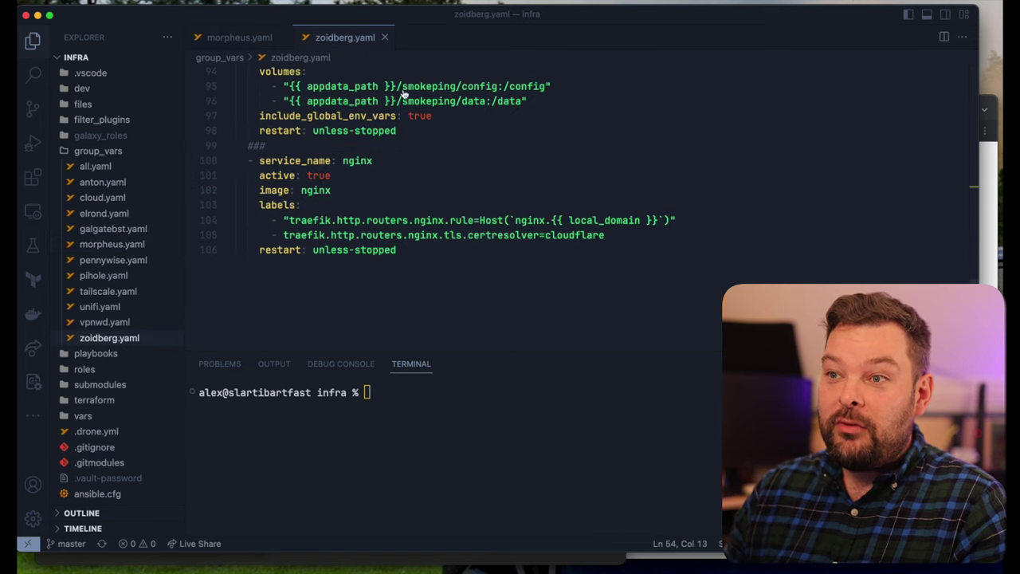
click(427, 253)
key(Return)
key(shift+Home)
key(super+v)
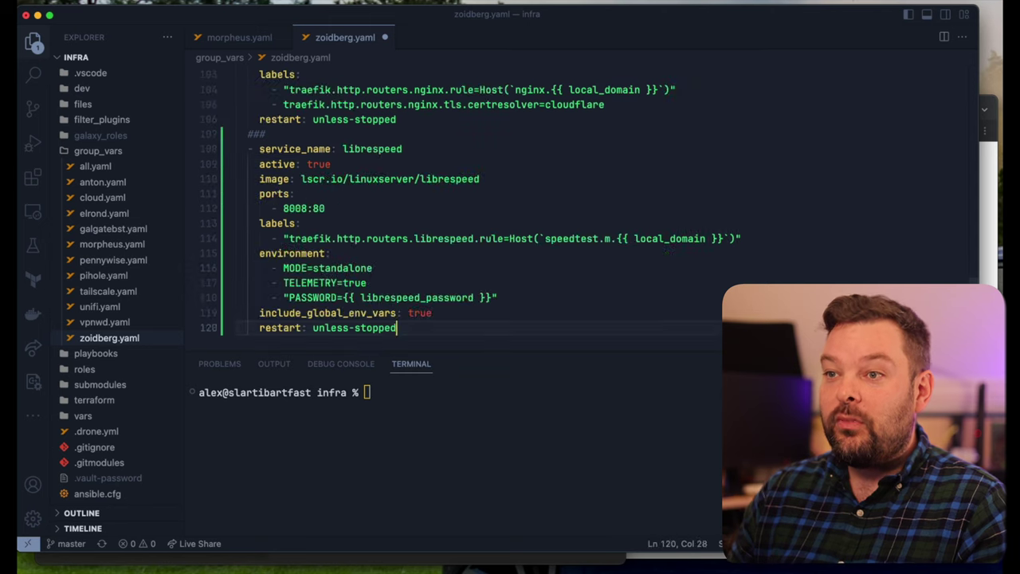
key(super+s)
Step: Change the host to speedtest.z, save, and run 'just run zoidberg --tags compose'
click(611, 238)
key(BackSpace)
text(z)
key(super+s)
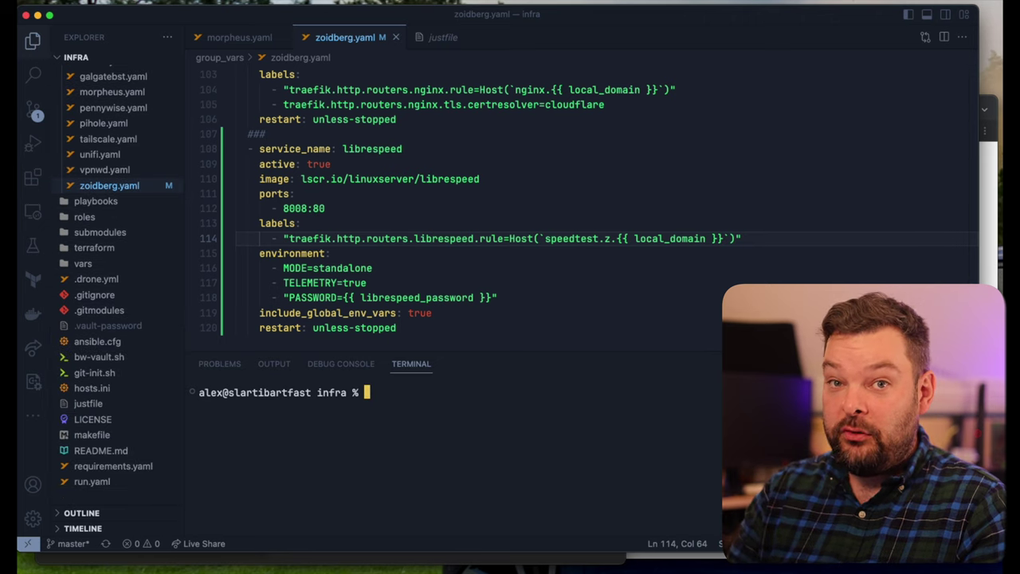
text(just run zoi)
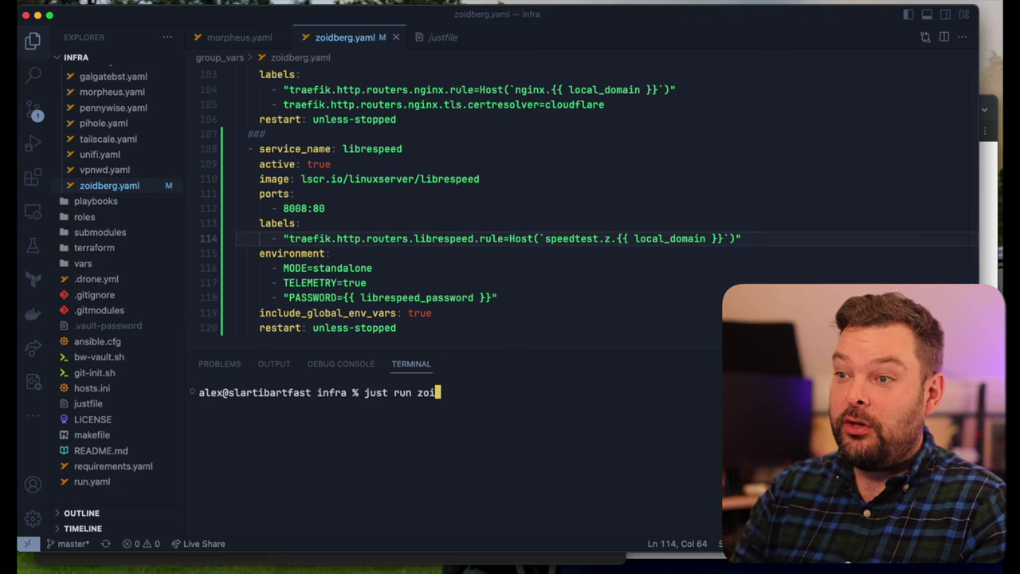
text(dberg --)
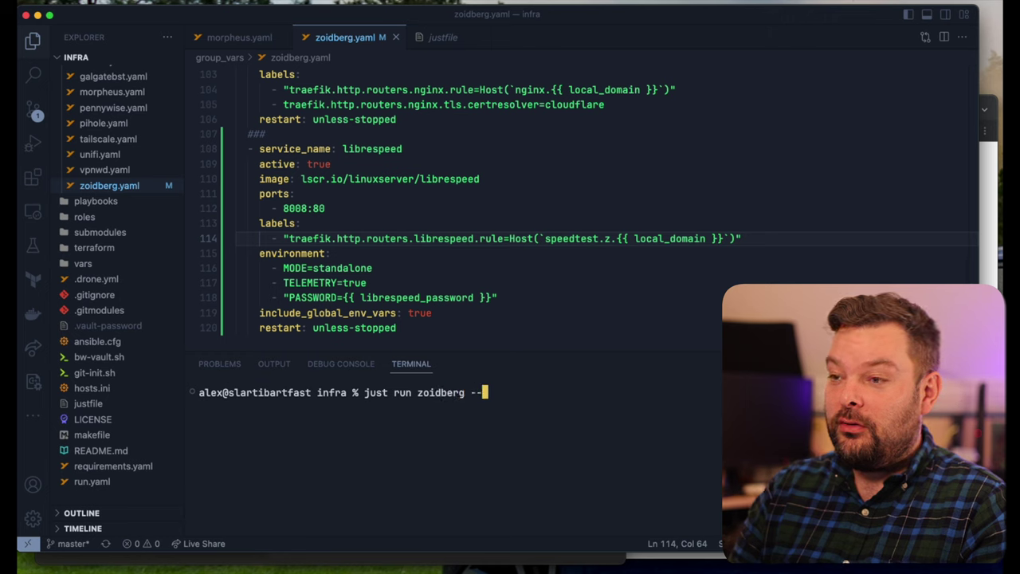
text(tags )
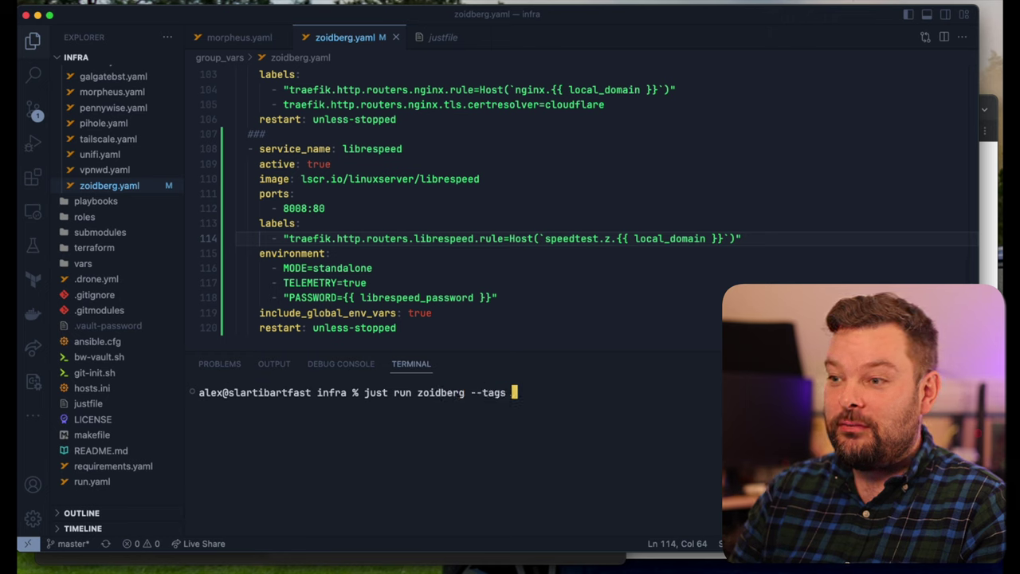
text(compose)
key(Return)
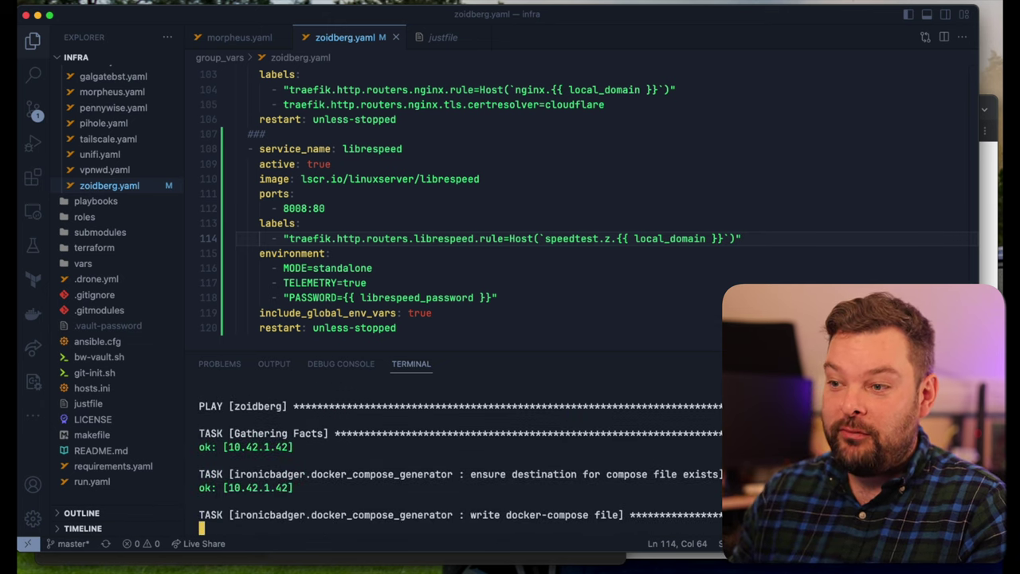
Step: SSH into zoidberg and inspect the librespeed service in the generated docker-compose.yml
key(ctrl+grave)
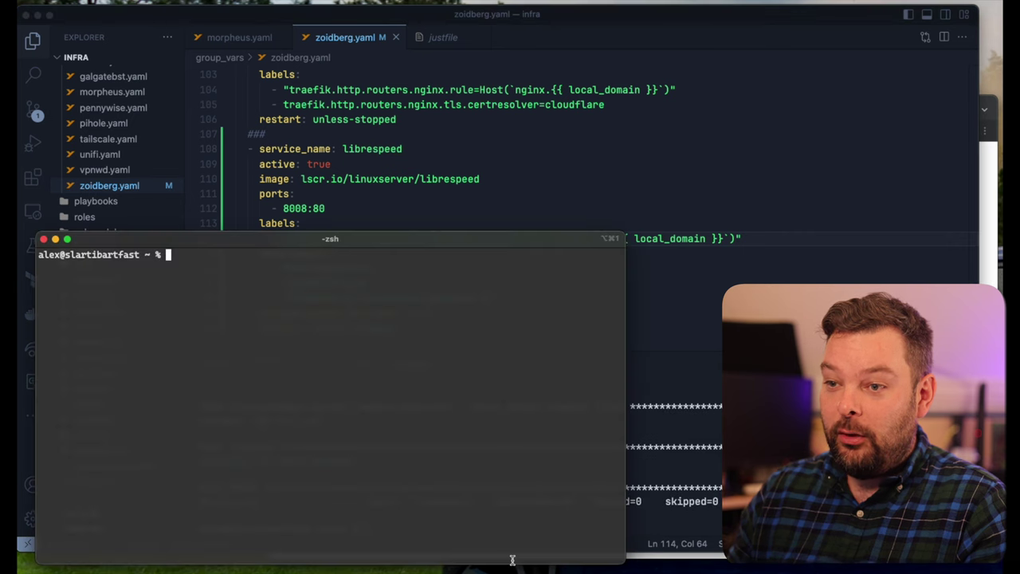
text(ssh z)
key(Return)
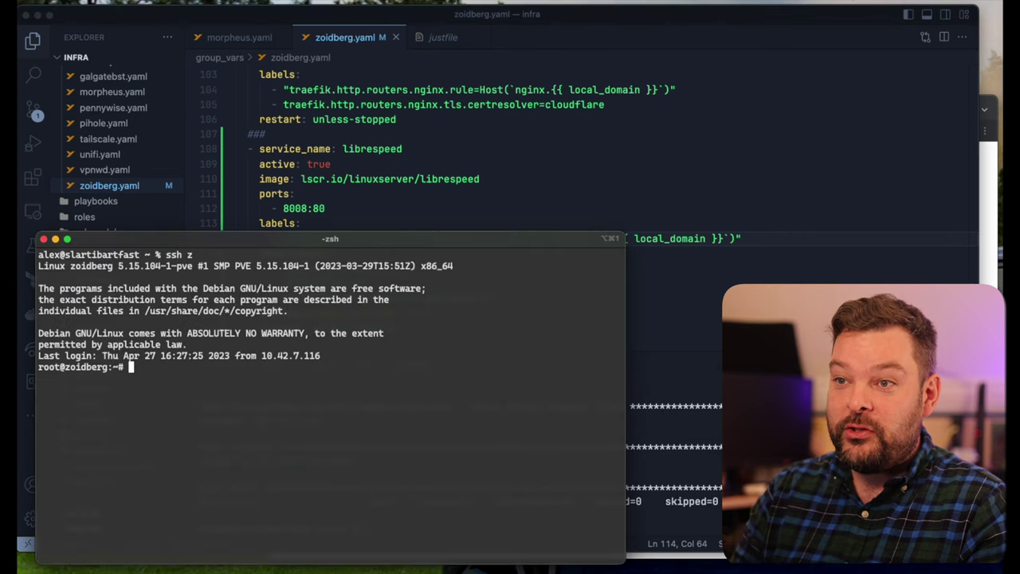
text(cat docker-compose.yml)
key(Return)
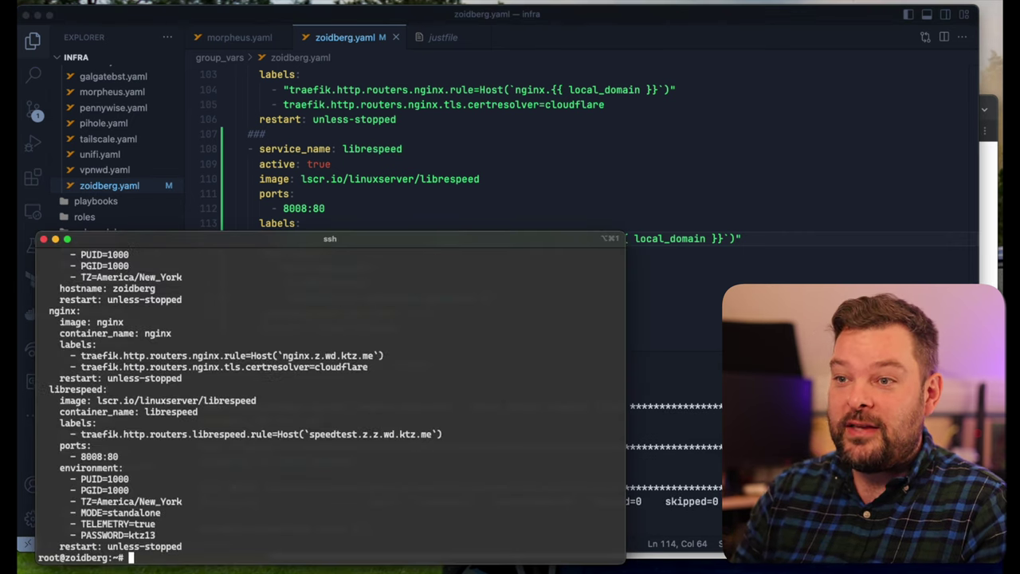
drag(189, 548, 35, 389)
click(379, 436)
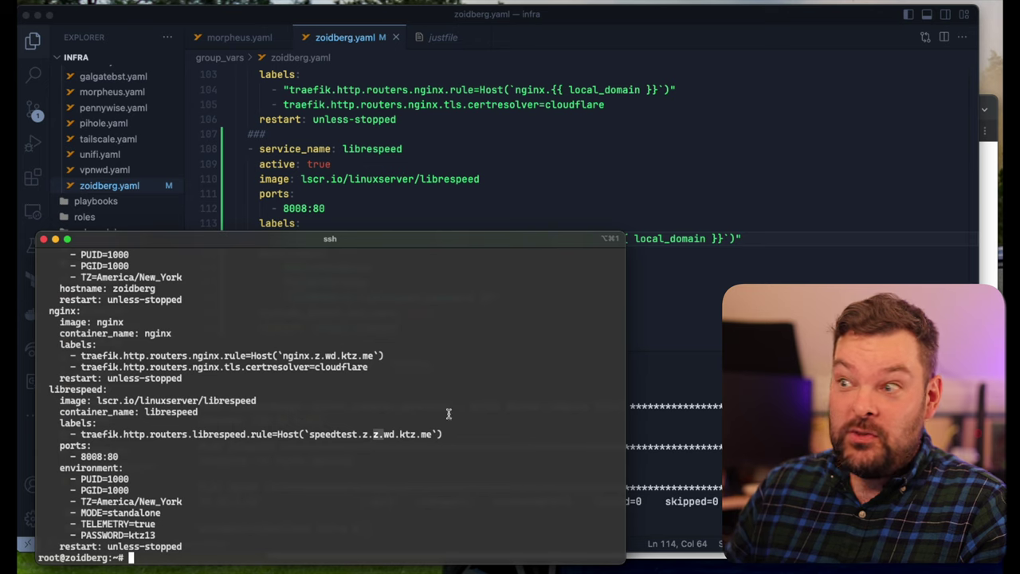
Step: Remove the extra 'z.' from the host rule and rerun the zoidberg compose playbook
click(683, 292)
click(618, 239)
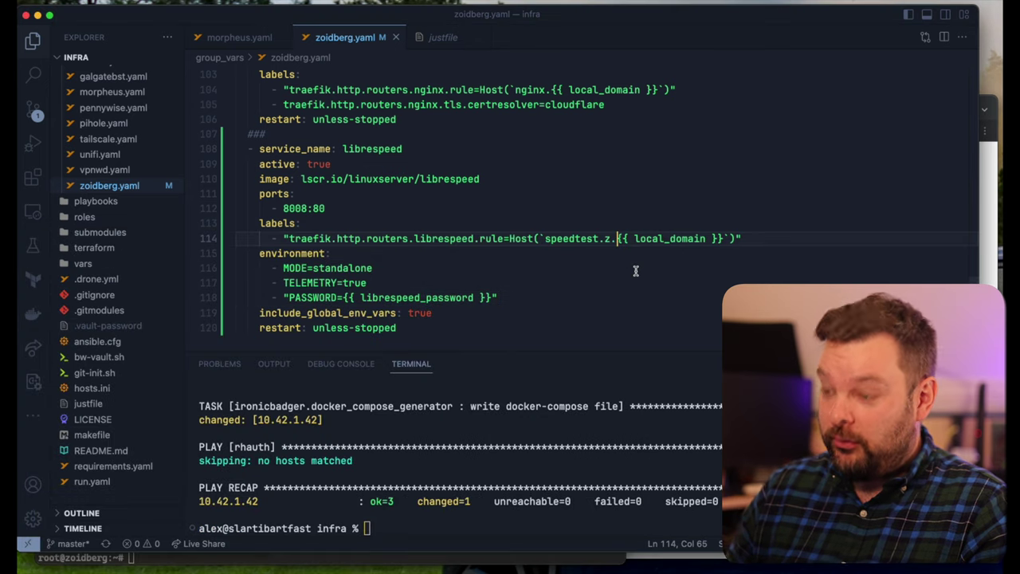
key(BackSpace)
key(BackSpace)
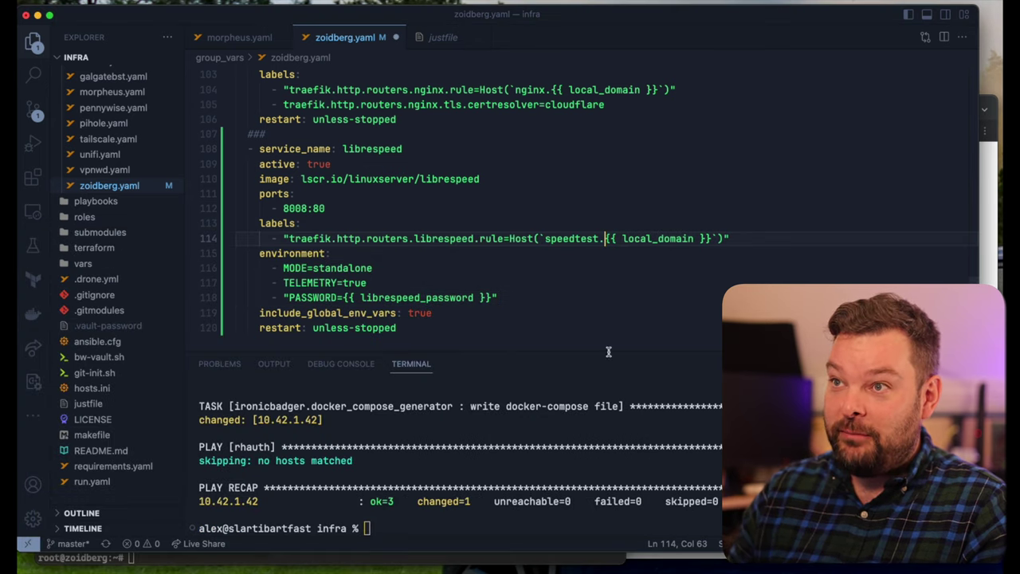
text(just run zoidberg --tags compose)
key(Return)
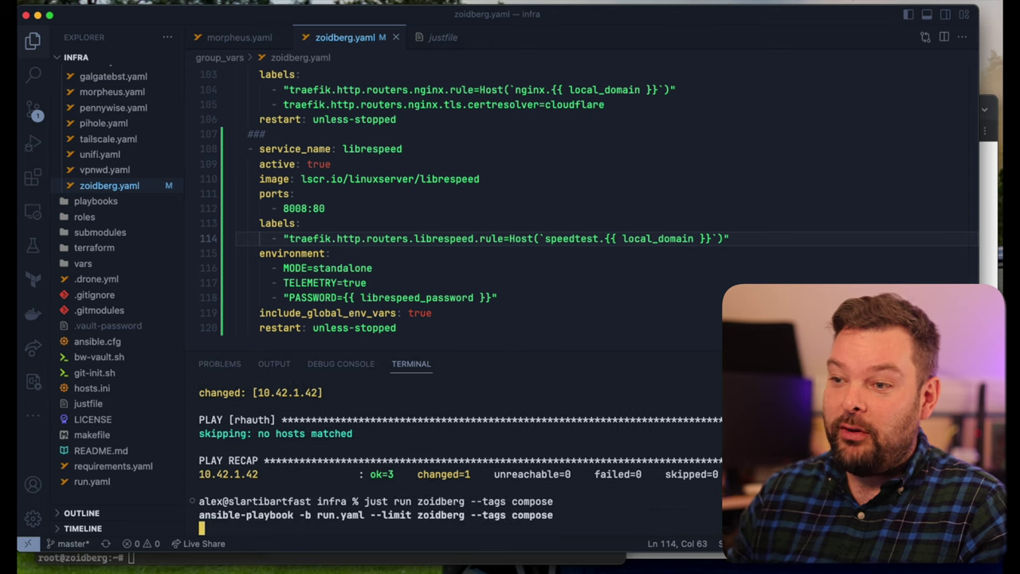
Step: Reprint docker-compose.yml on zoidberg to confirm the speedtest.z.wd.ktz.me host
key(super+Tab)
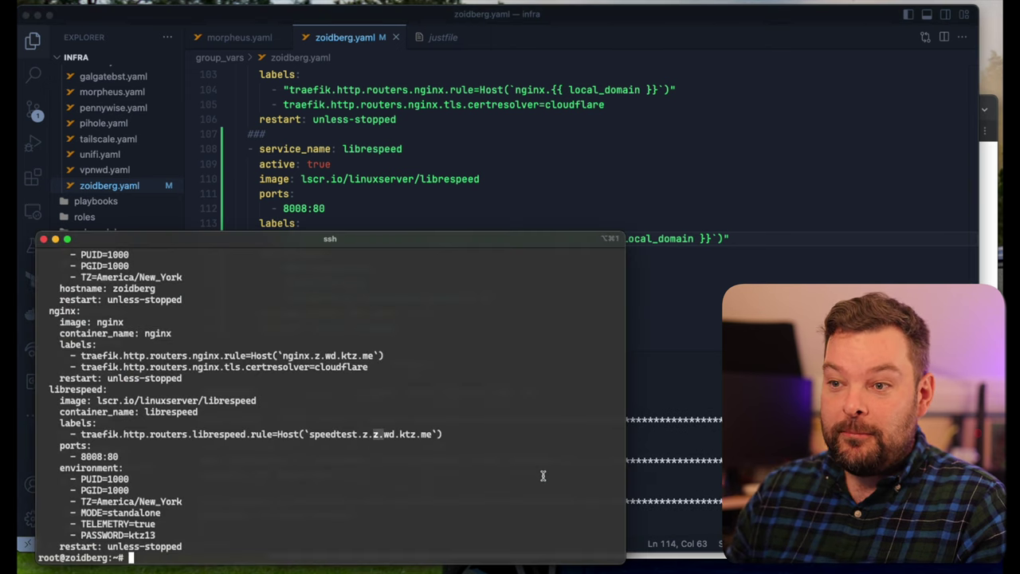
key(Up)
key(Return)
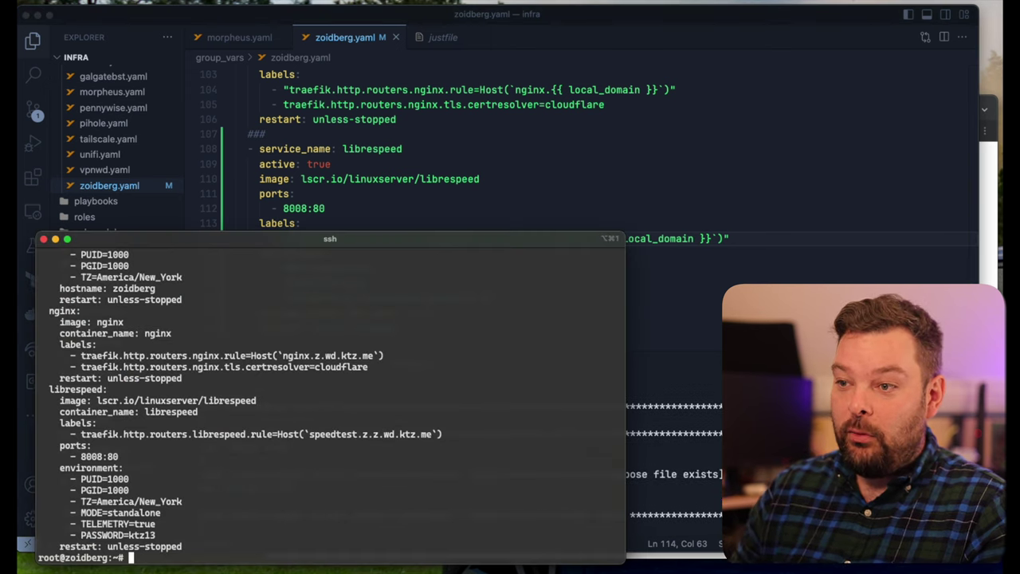
key(Up)
key(Return)
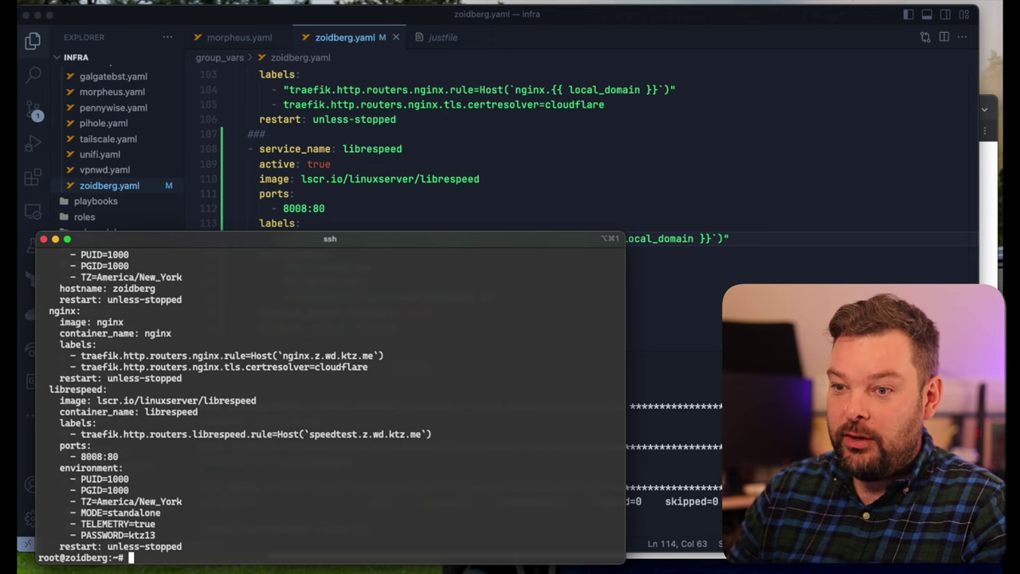
Step: Pull the latest images with 'dcp pull' and start the services with 'dcp up -d'
key(ctrl+l)
text(dcp pull)
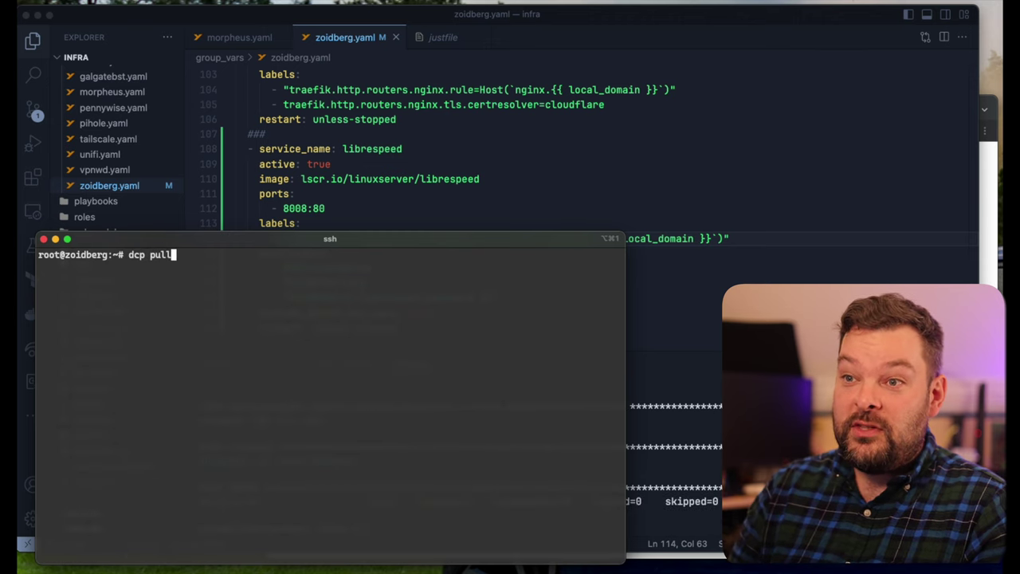
key(Return)
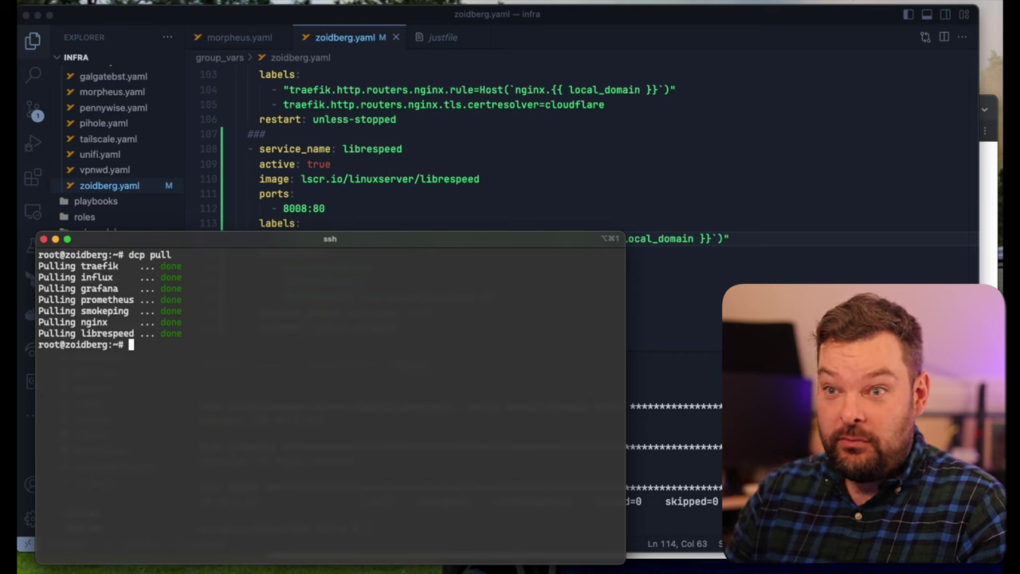
text(dcp )
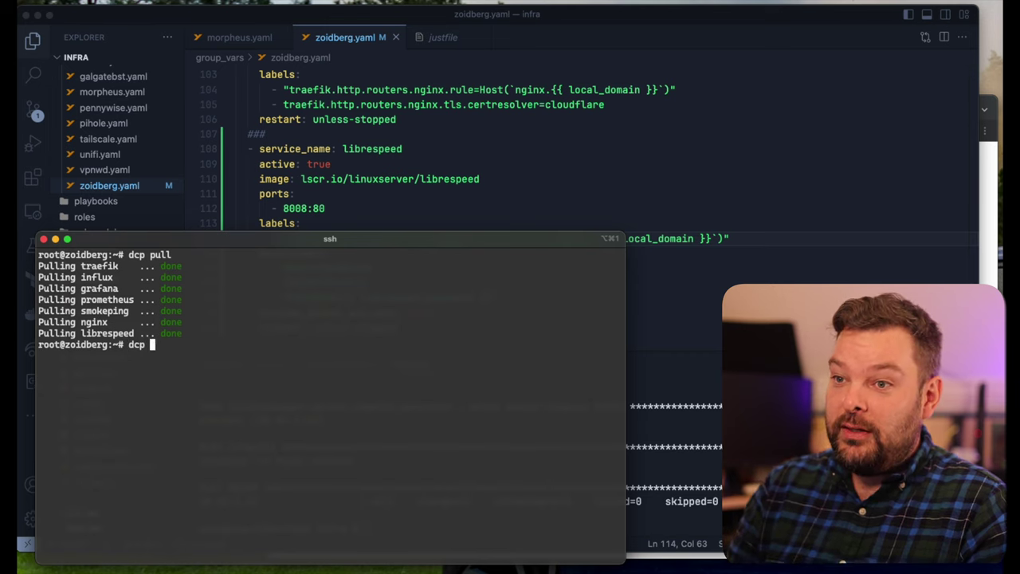
text(up -d)
key(Return)
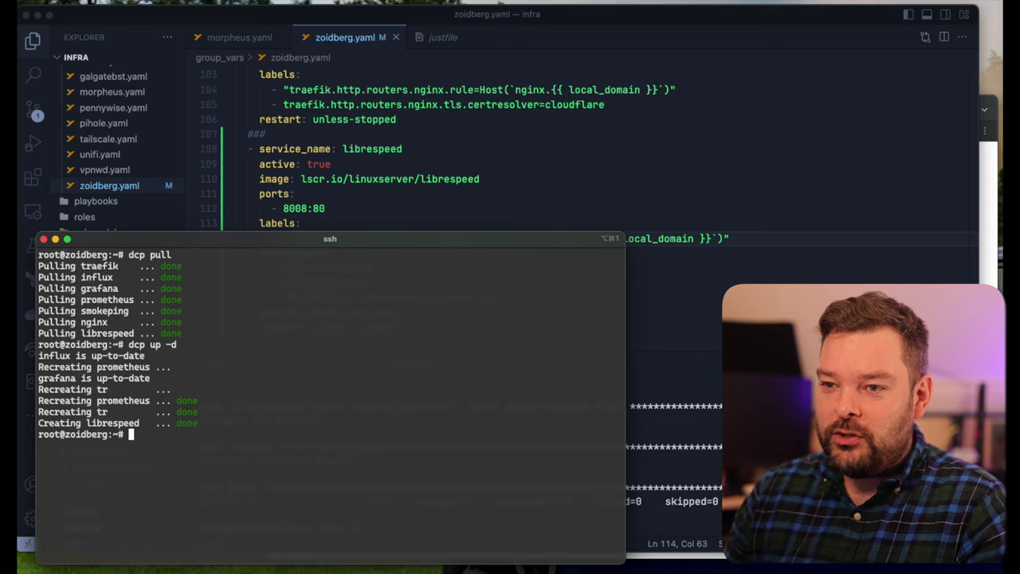
Step: Follow the librespeed logs with 'dtail librespeed' until init done, then stop following
text(dtail libre)
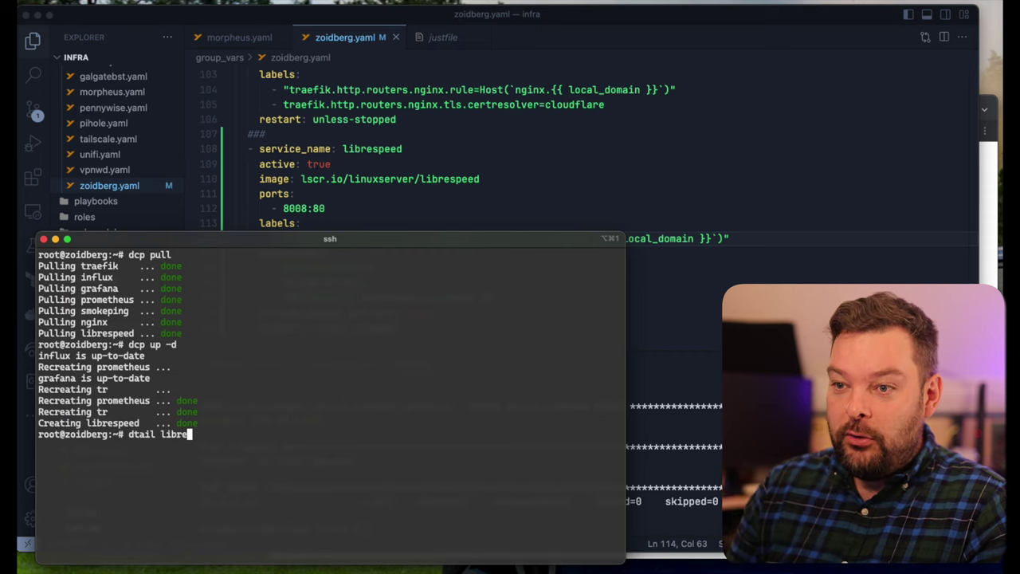
text(speed)
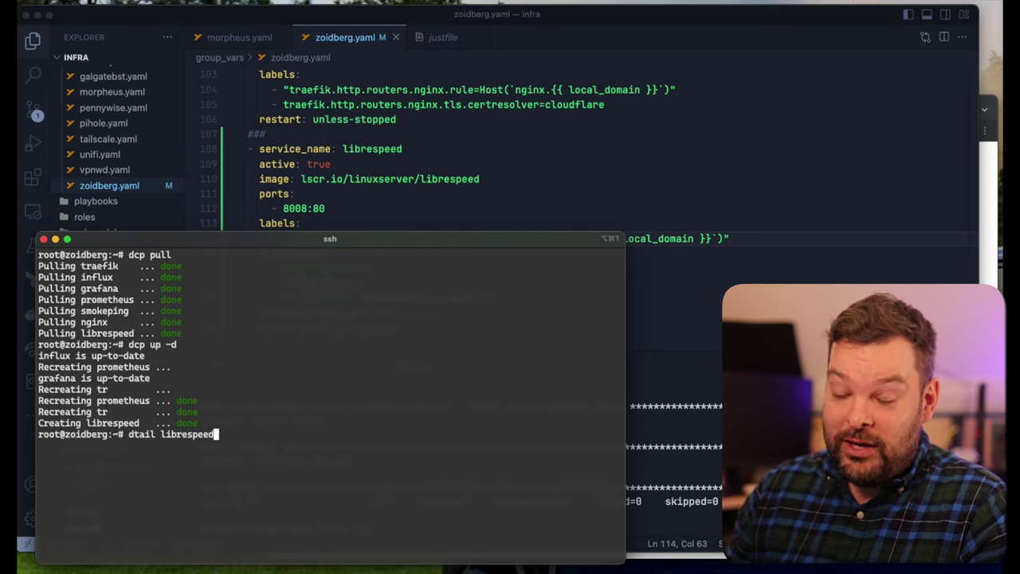
key(Return)
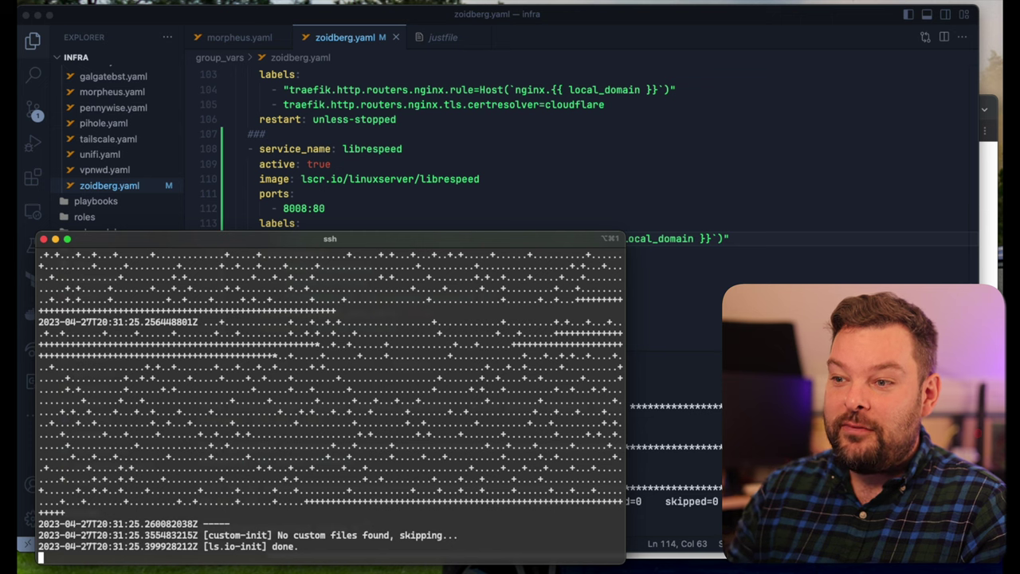
scroll(503, 455, up, 5)
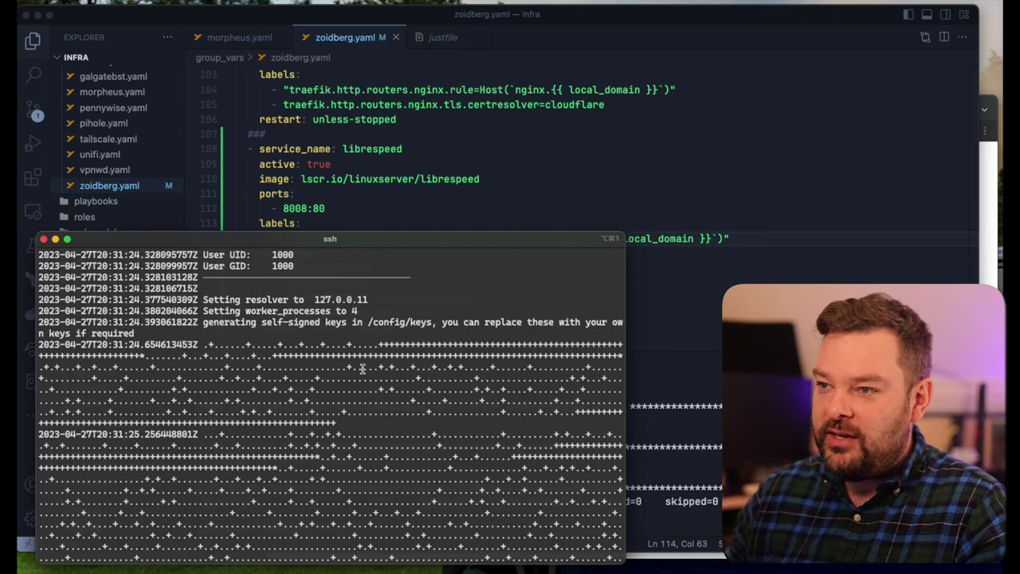
scroll(369, 372, down, 5)
key(ctrl+c)
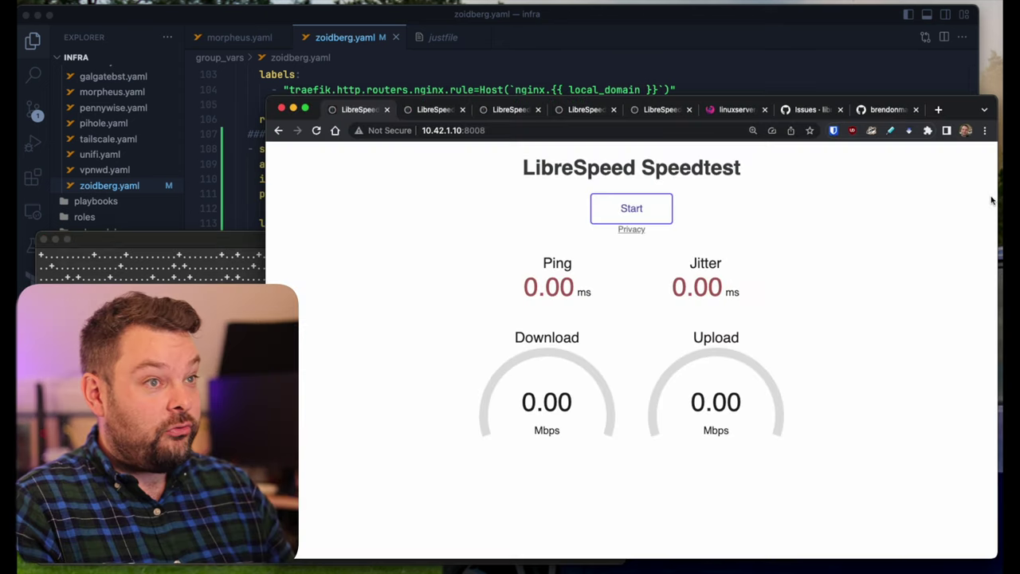
Step: Run a speed test on the 10.42.1.42:8008 instance (837 Mbps down, 1005 up)
key(super+t)
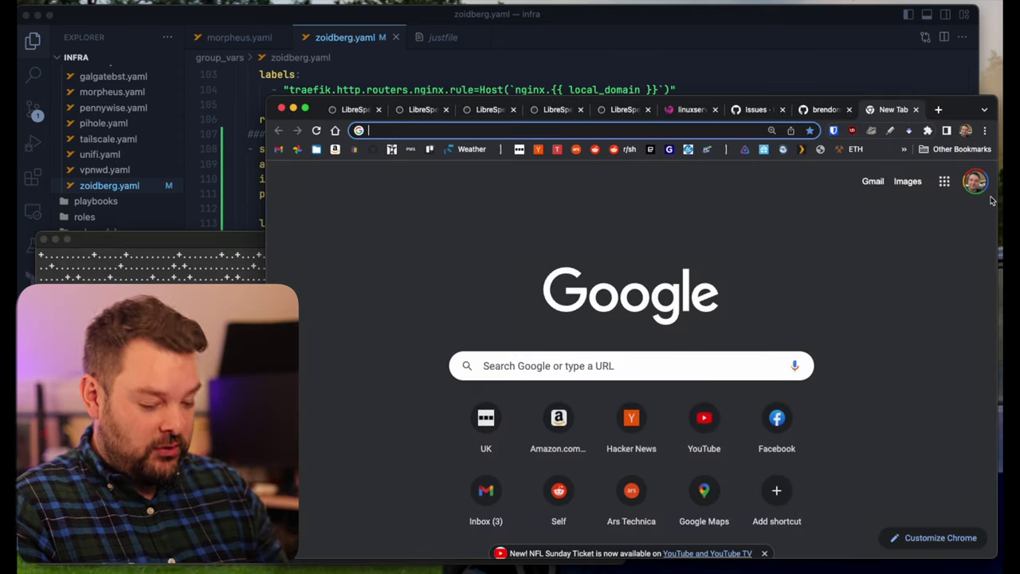
text(10.42.1.)
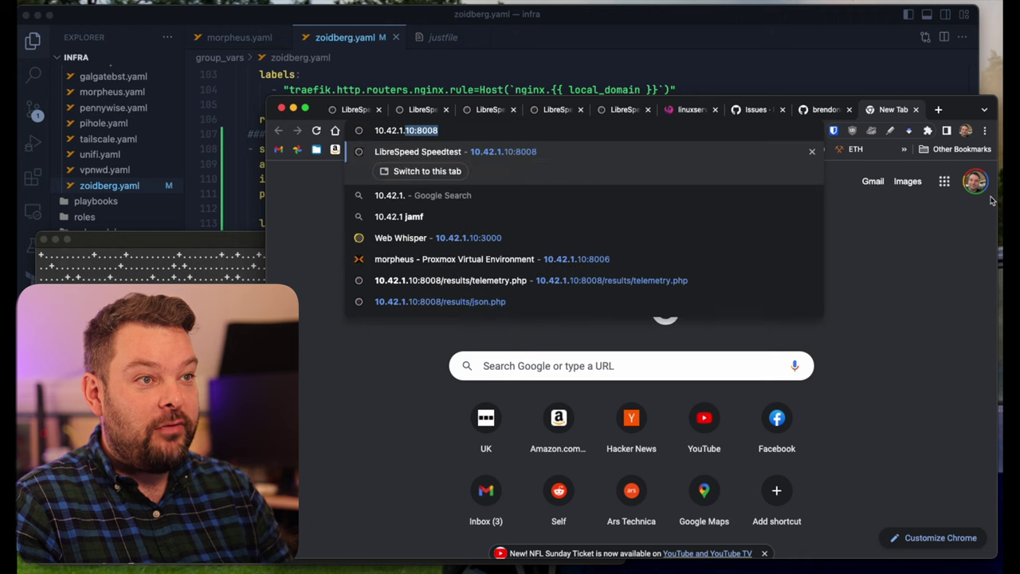
text(42:8008)
key(Return)
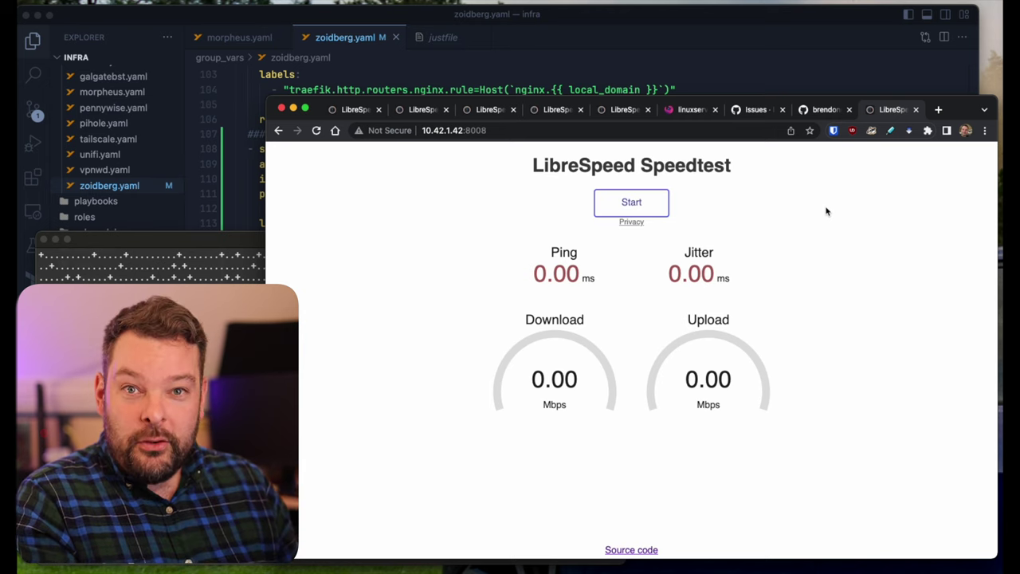
click(657, 204)
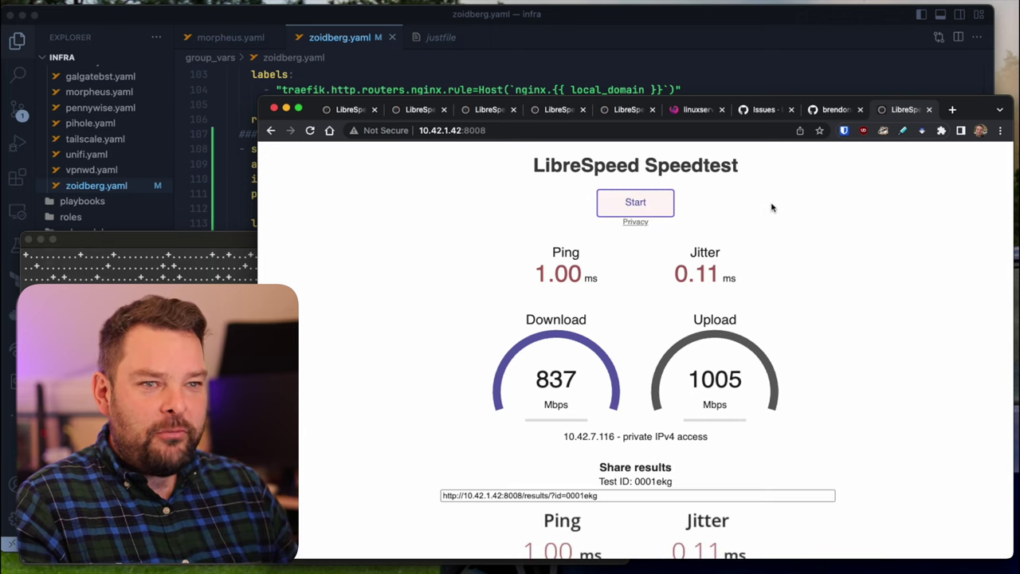
Step: Copy the test's share-results link and bring up the 10.42.1.10:8008 page
scroll(779, 228, down, 3)
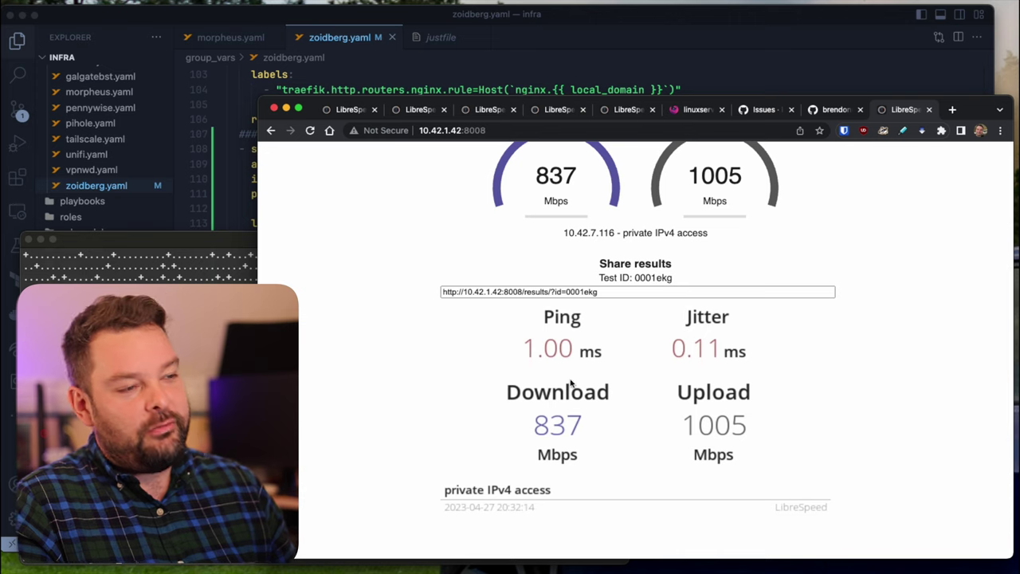
click(613, 293)
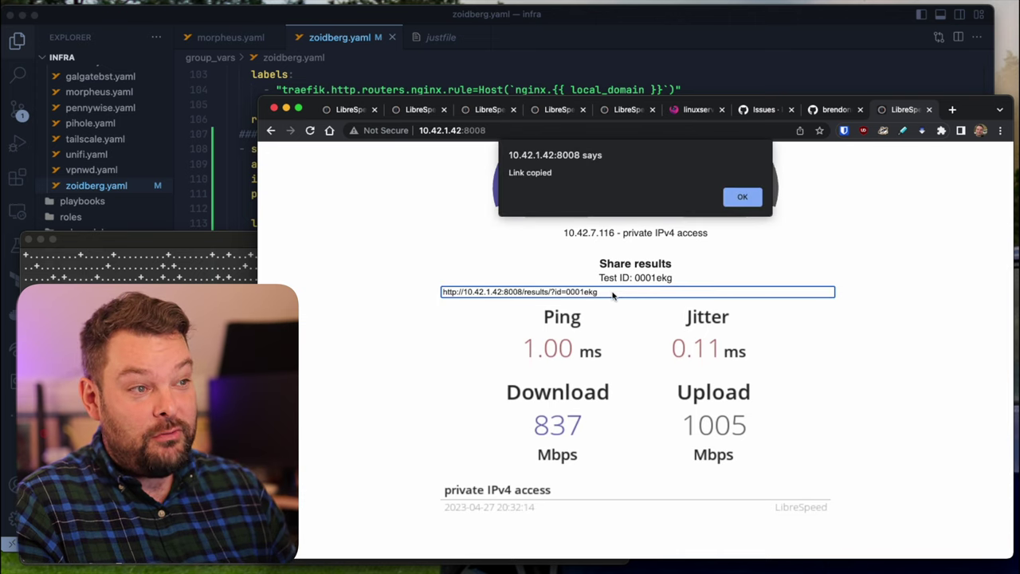
click(740, 197)
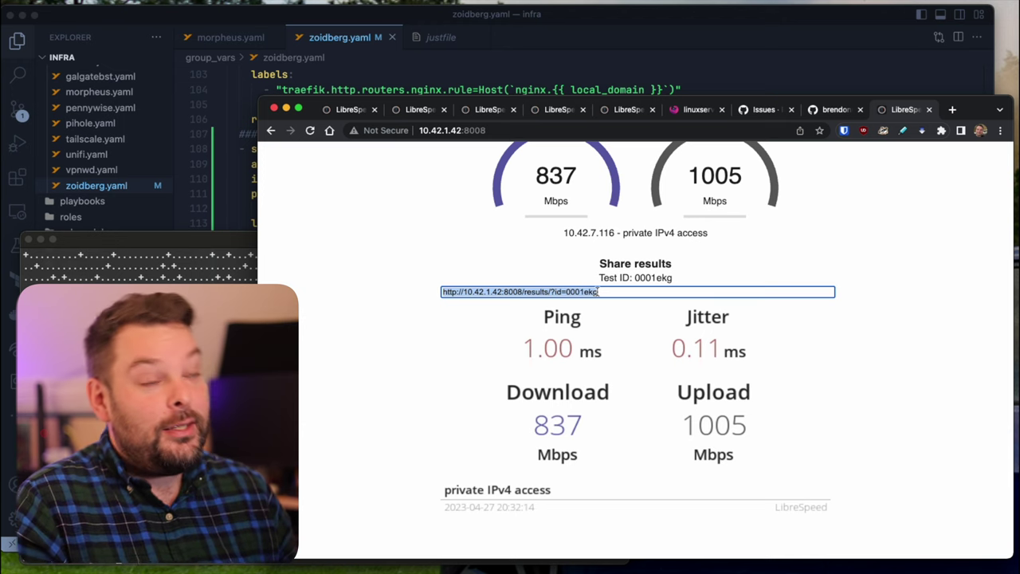
click(342, 110)
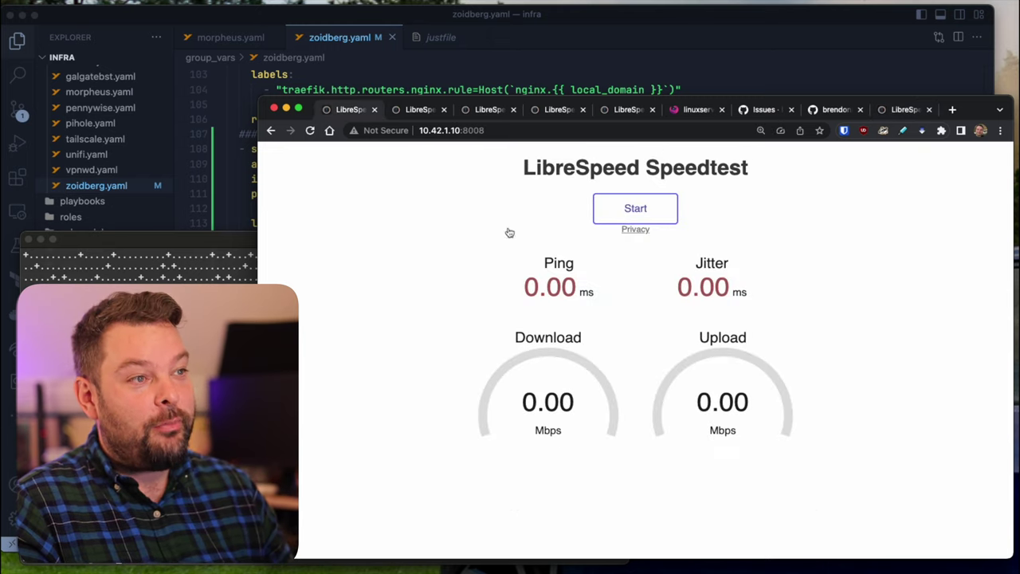
Step: Test 10.42.1.10:8008 (9841 Mbps down, 9193 up) and compare its address with speedtest.m.wd.ktz.me
click(602, 211)
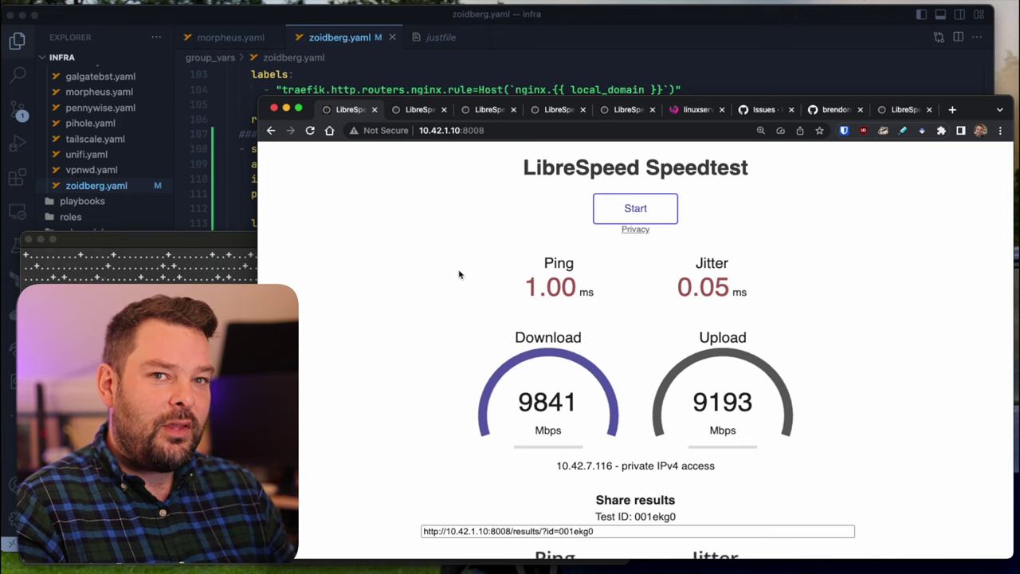
click(408, 111)
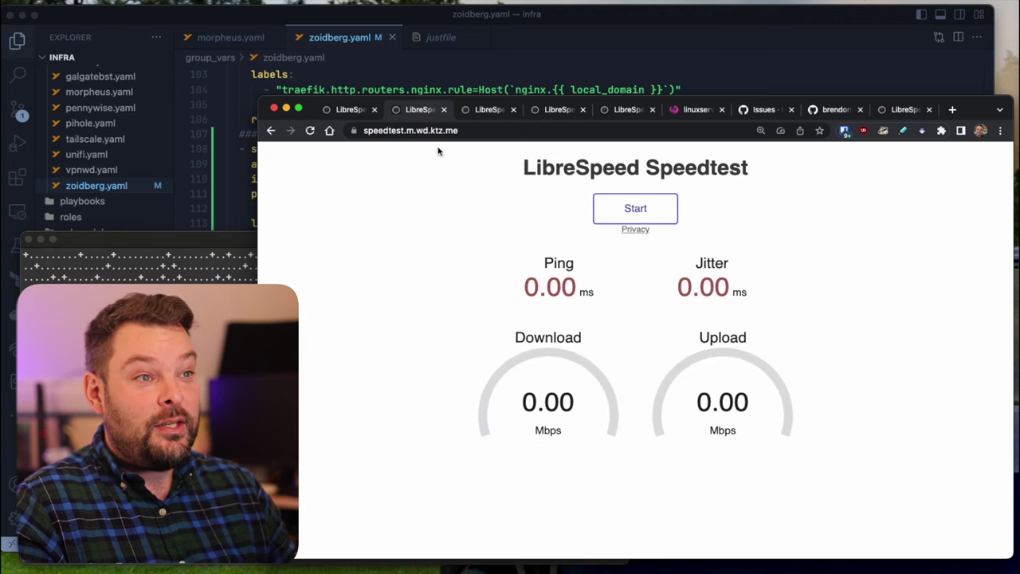
click(387, 132)
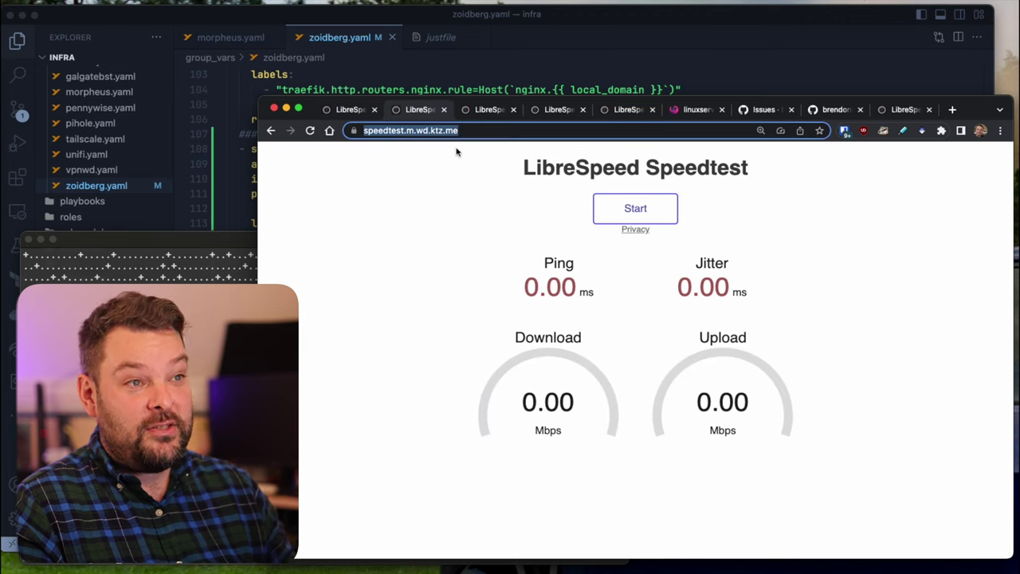
click(355, 112)
click(507, 131)
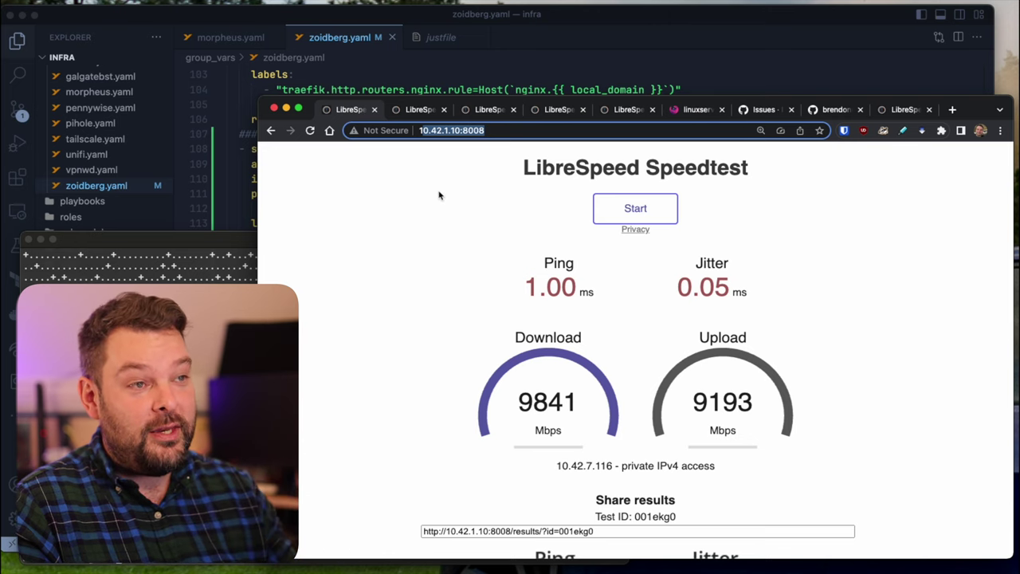
click(460, 154)
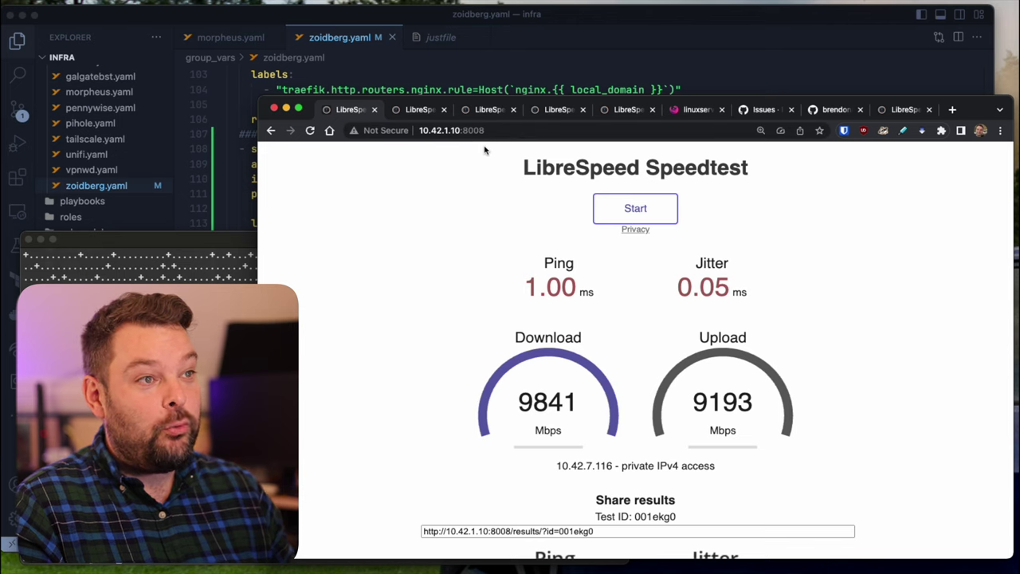
click(410, 111)
click(395, 154)
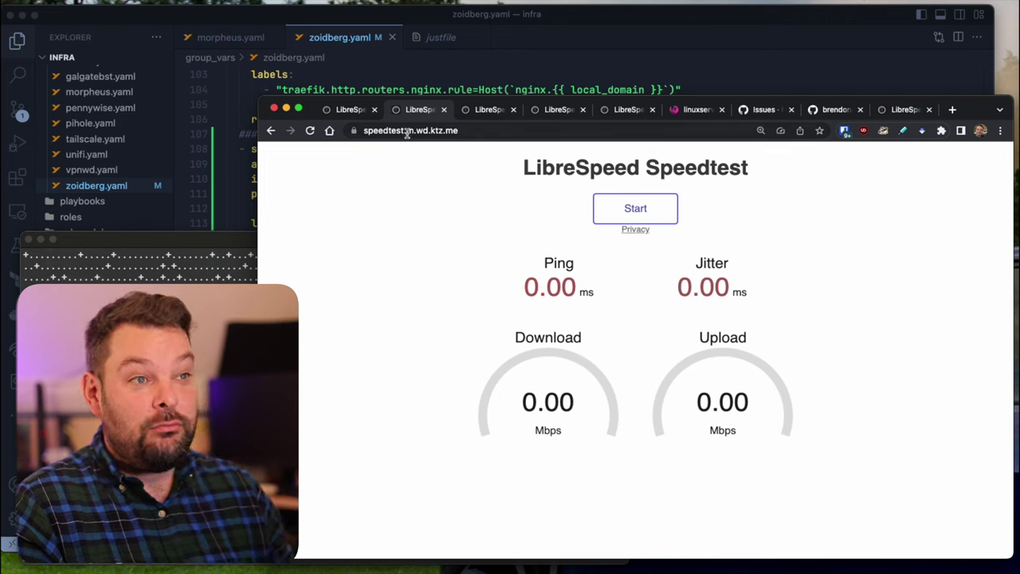
Step: In morpheus.yaml, select the librespeed hostname label on line 592
click(482, 86)
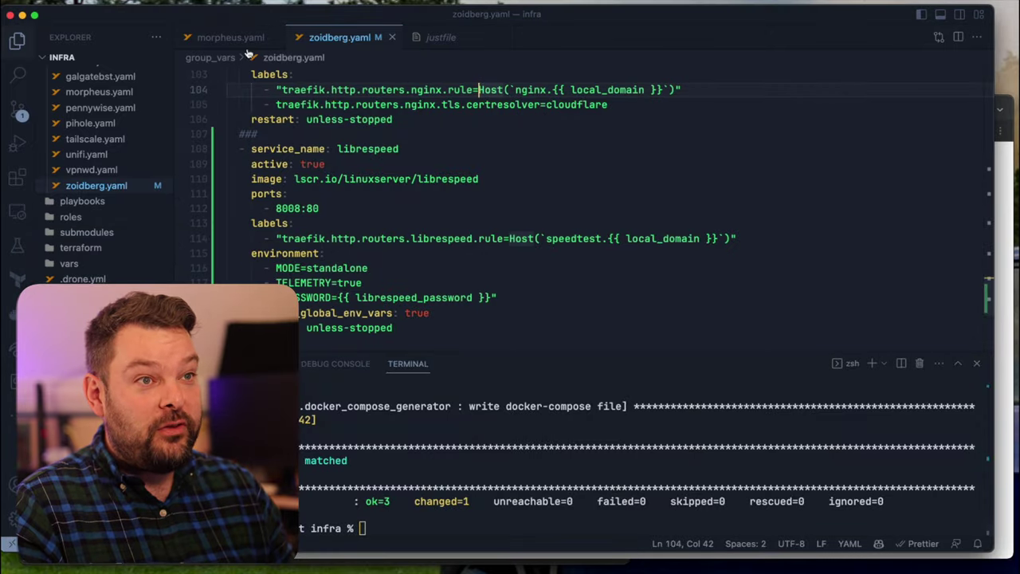
key(super+alt+Left)
click(433, 187)
drag(748, 216, 239, 216)
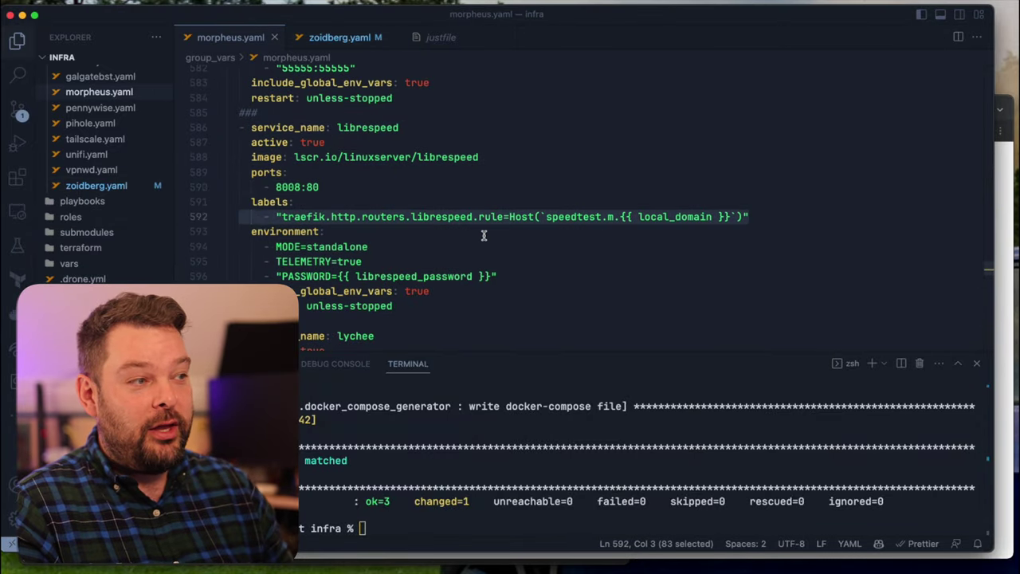
Step: Run a test through speedtest.m.wd.ktz.me, finishing at 5268 Mbps down and 328 Mbps up
click(1009, 258)
click(632, 209)
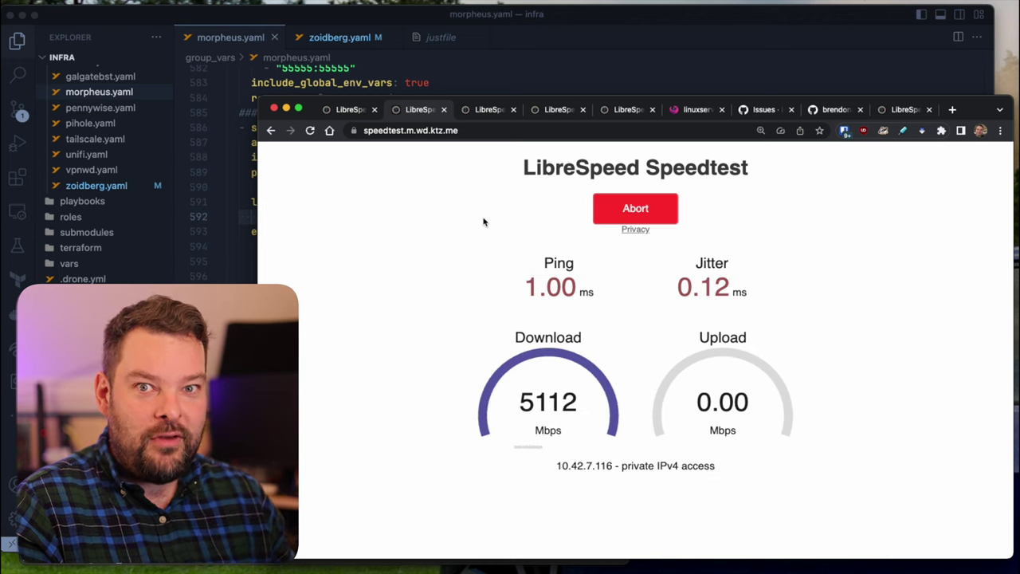
click(352, 111)
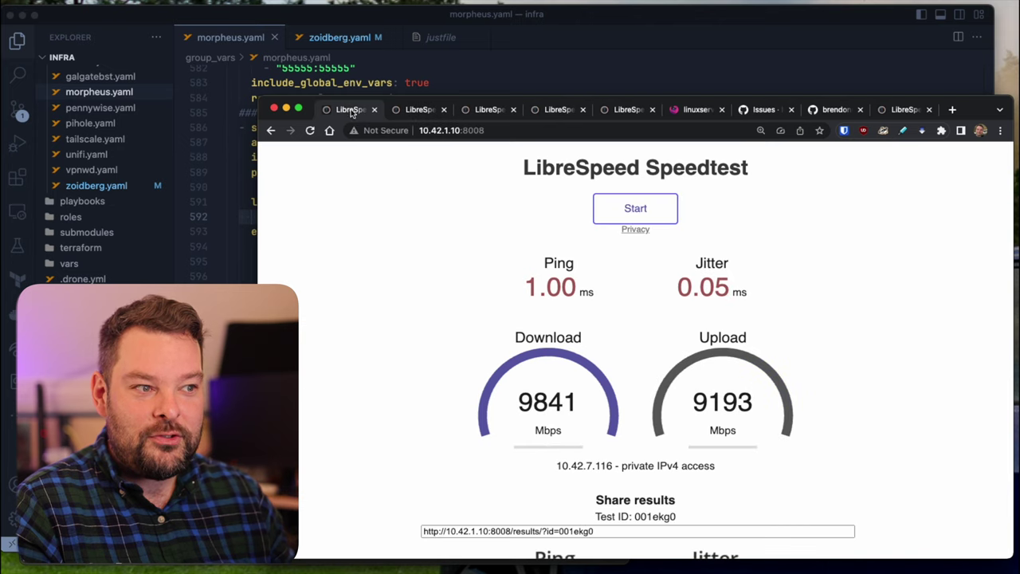
click(406, 110)
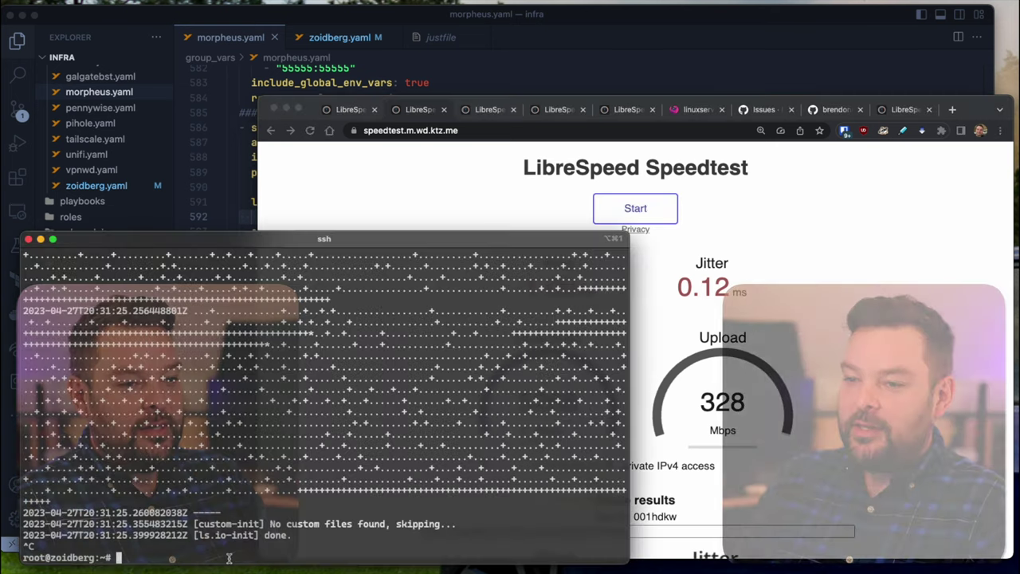
Step: Log out of zoidberg, SSH into morpheus, and run docker stats
key(ctrl+c)
key(ctrl+d)
text(ssh m)
key(Return)
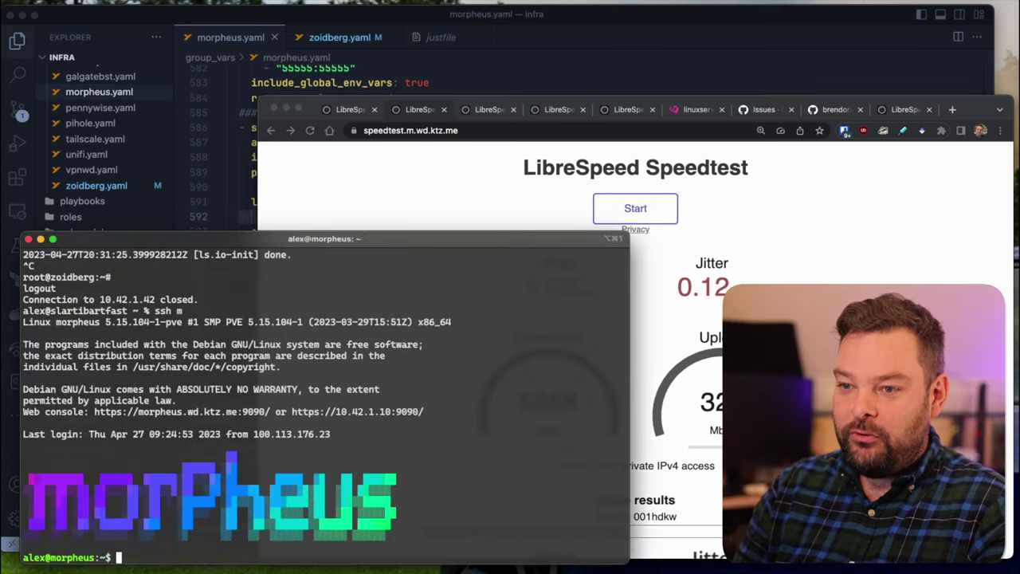
text(docker stats)
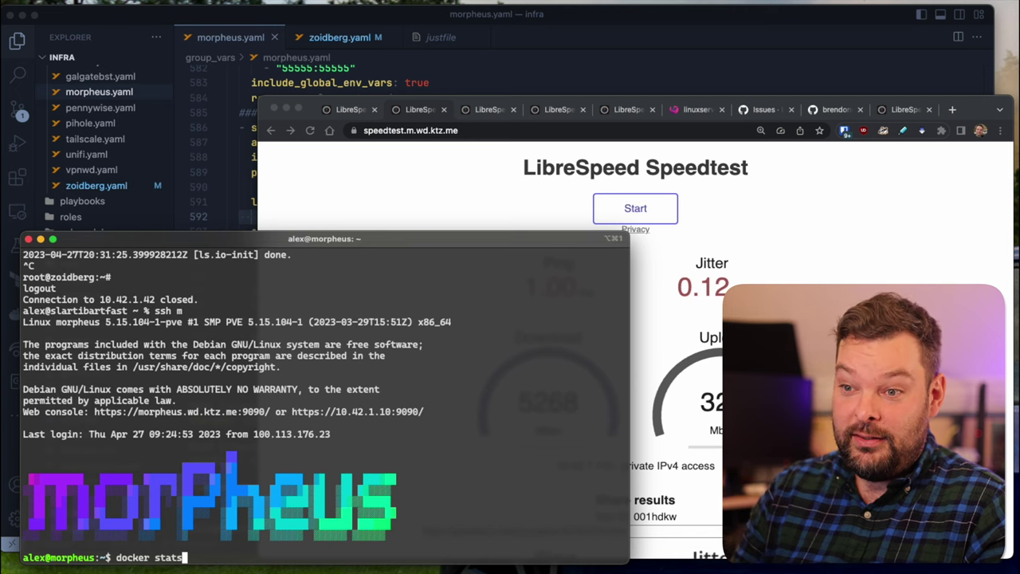
key(Return)
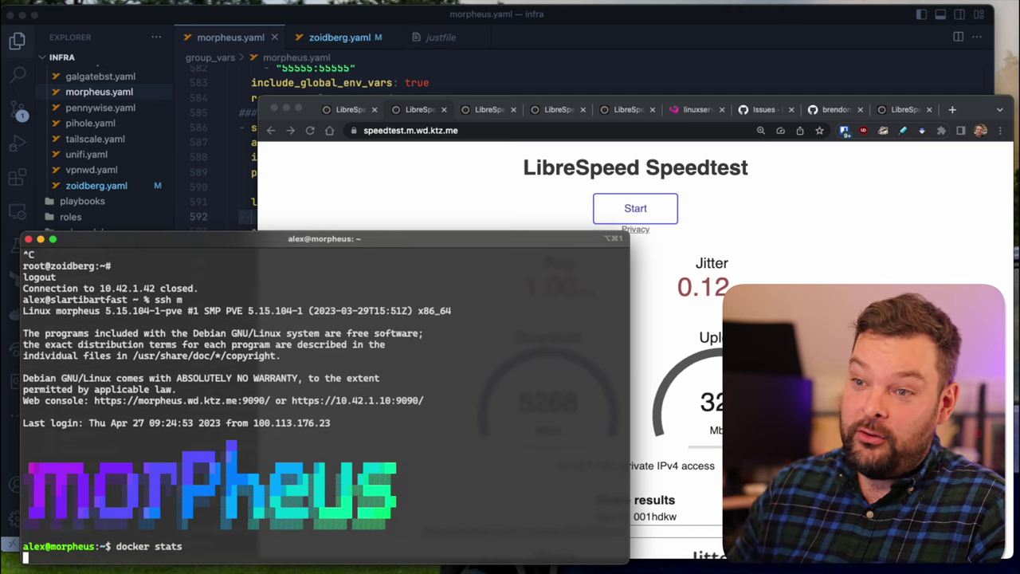
Step: Enlarge and reposition the terminal so all container rows and the header show
drag(625, 237, 1013, 165)
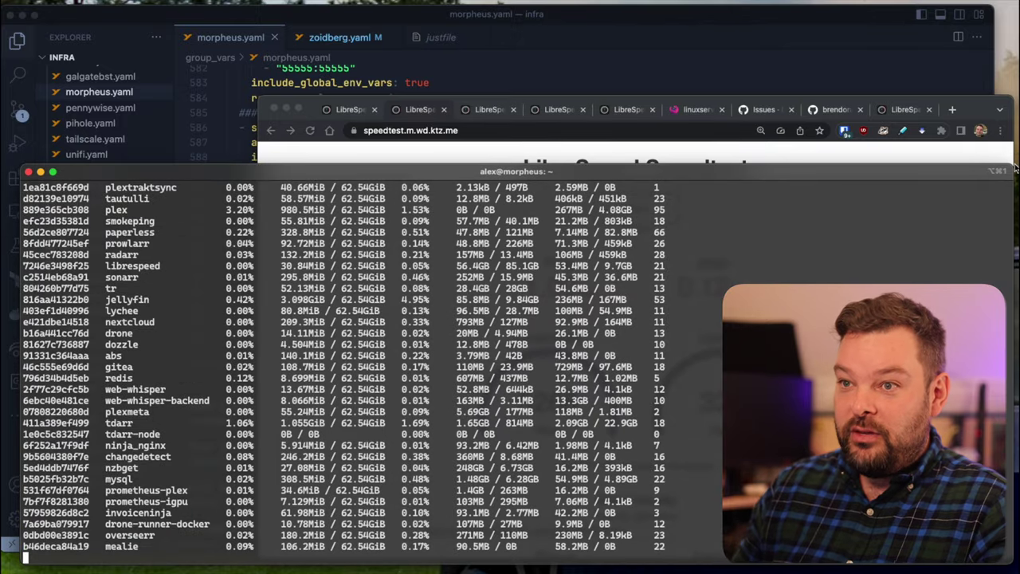
drag(914, 163, 911, 9)
drag(1009, 407, 970, 483)
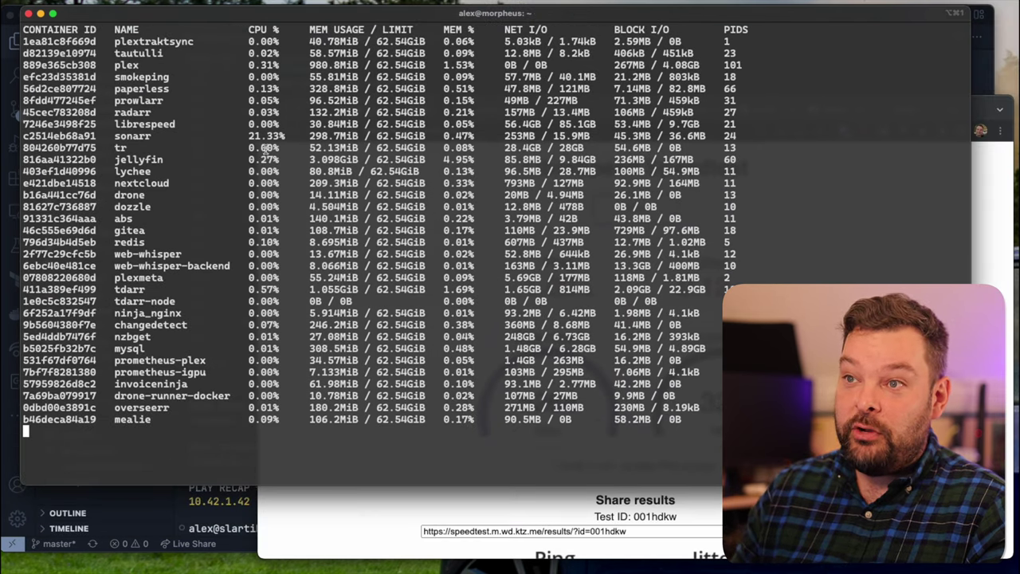
Step: Rerun the speedtest.m.wd.ktz.me test while watching docker stats, reaching 5625 down and 330 up
click(385, 514)
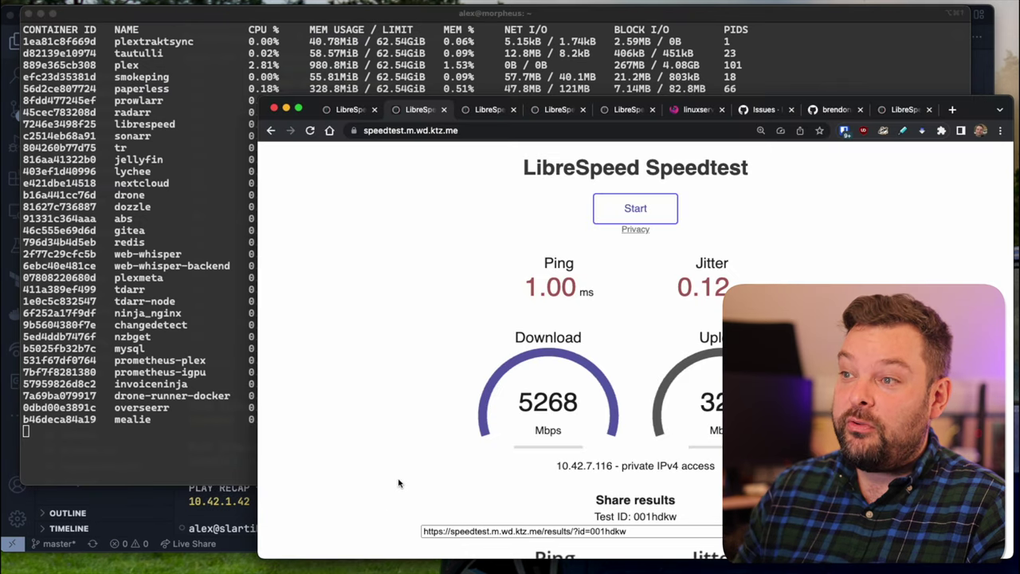
click(601, 207)
click(187, 451)
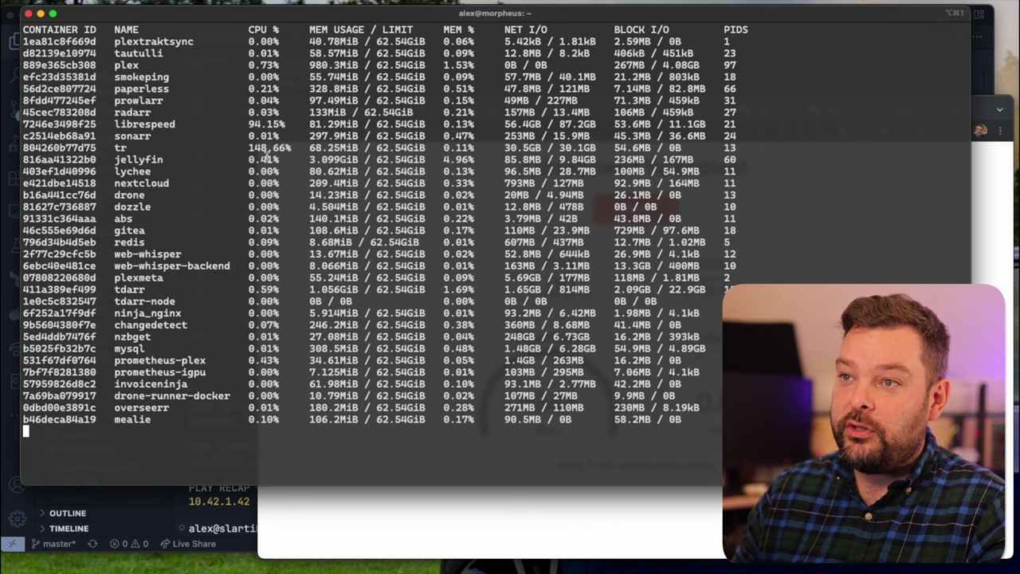
click(659, 536)
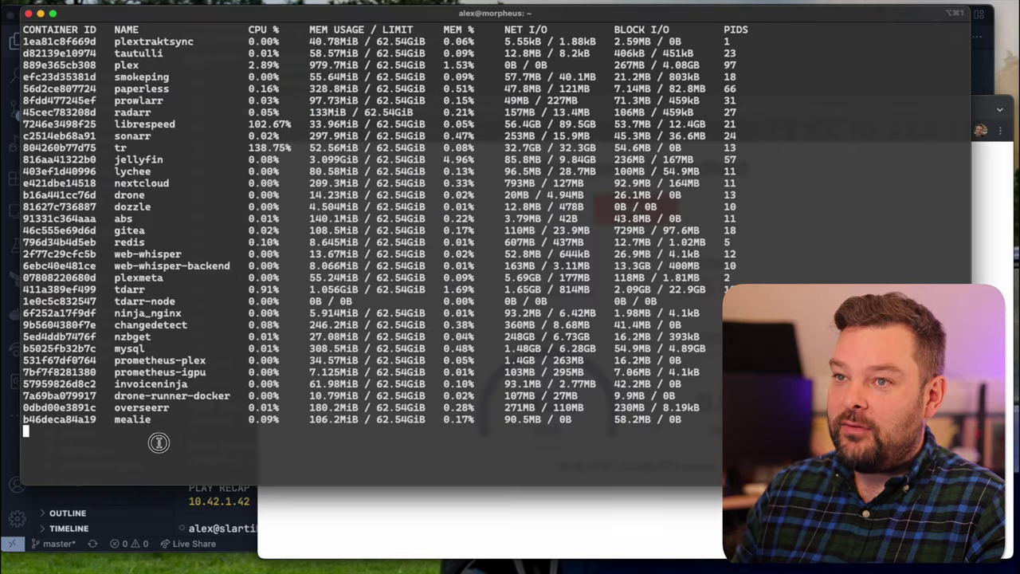
click(158, 443)
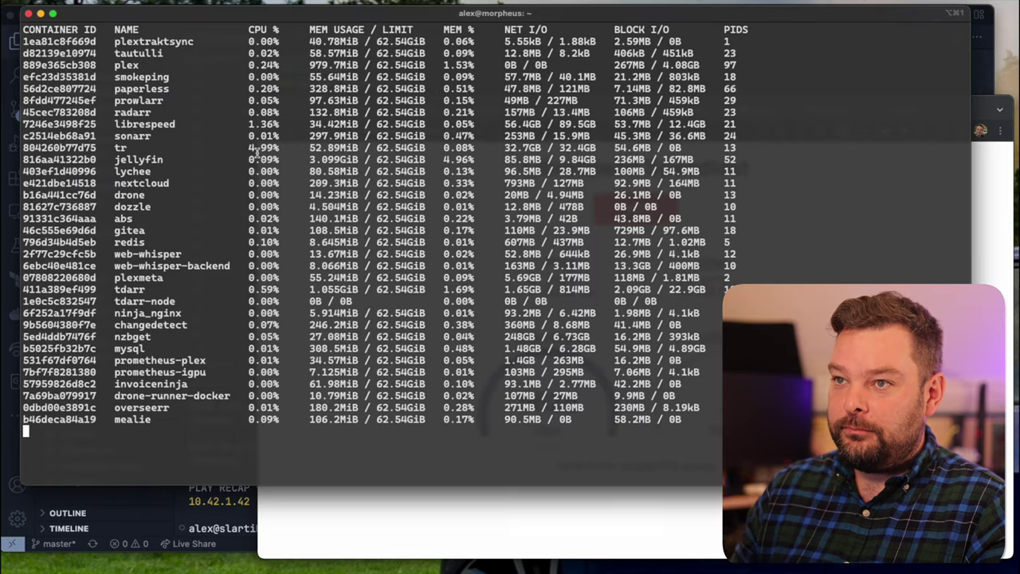
click(376, 509)
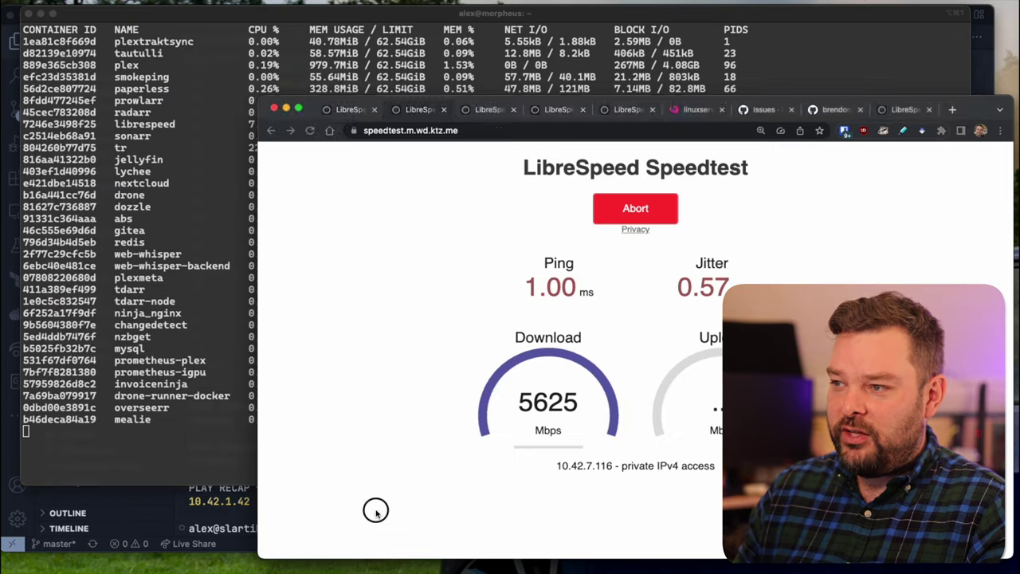
click(181, 443)
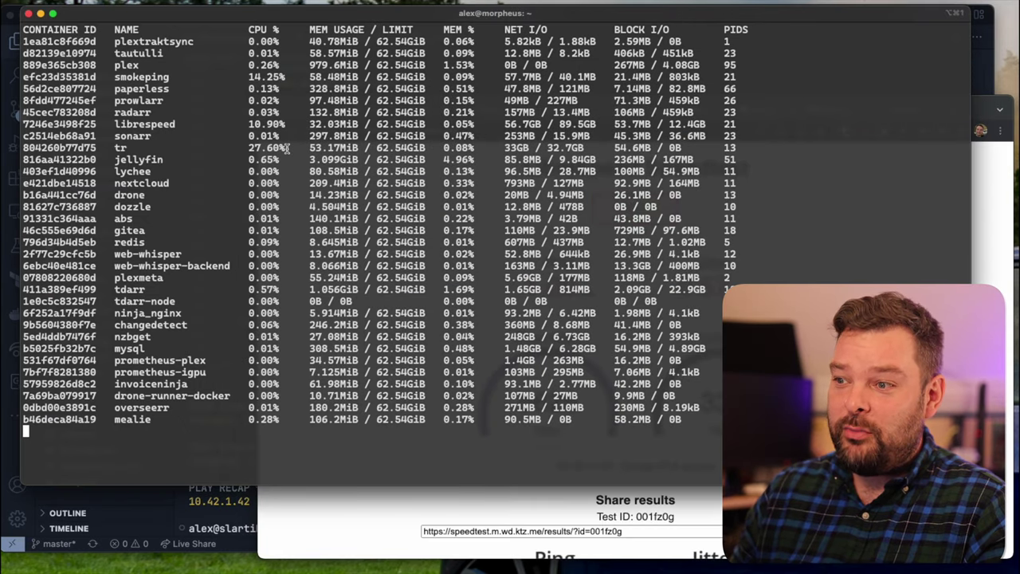
click(384, 530)
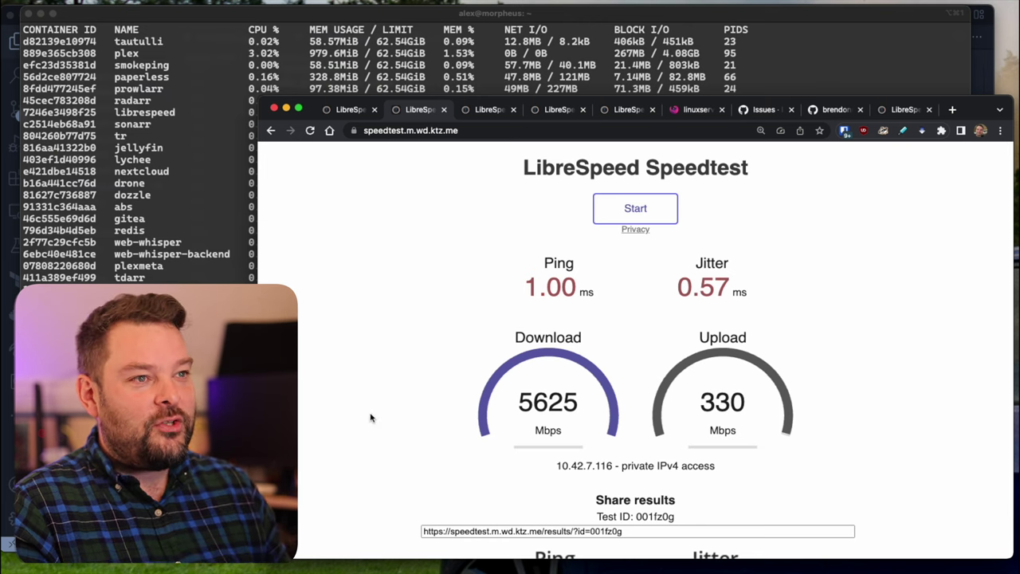
click(355, 110)
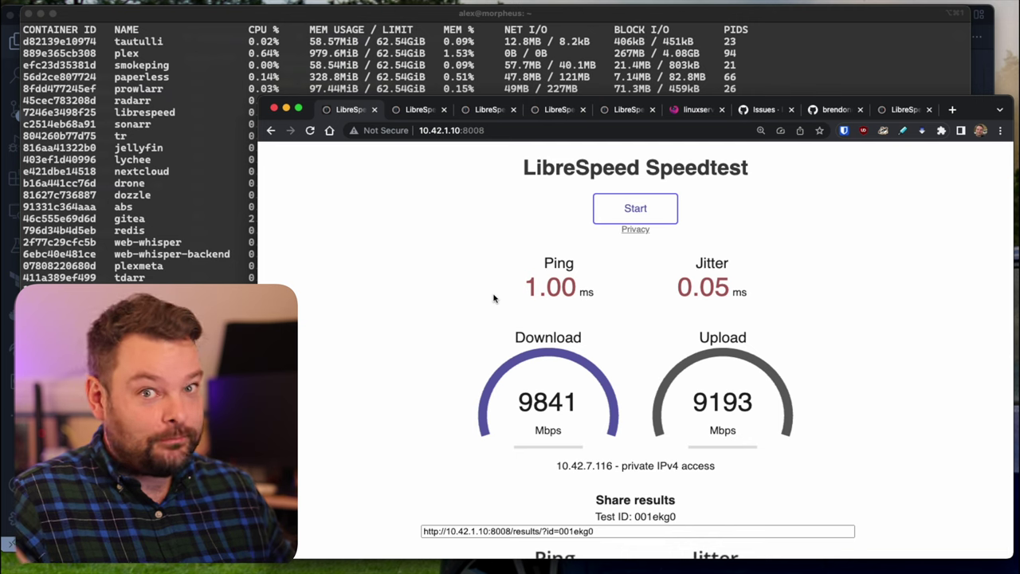
click(420, 109)
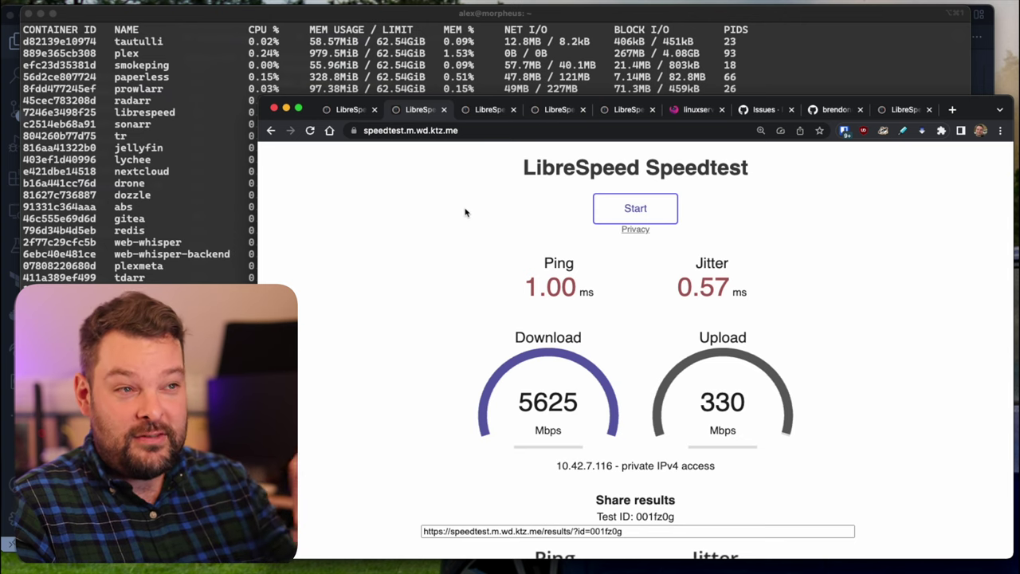
click(354, 130)
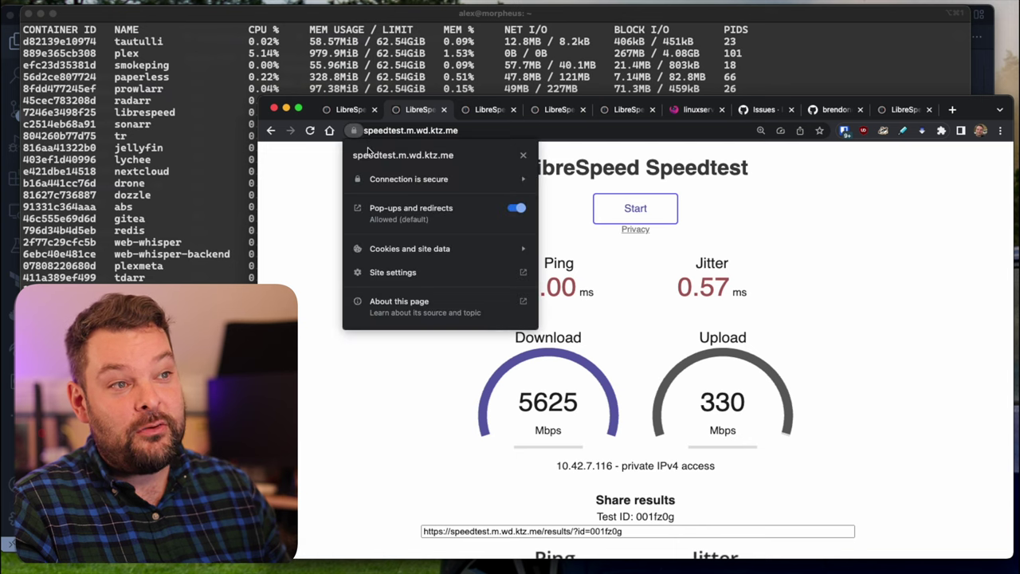
click(463, 183)
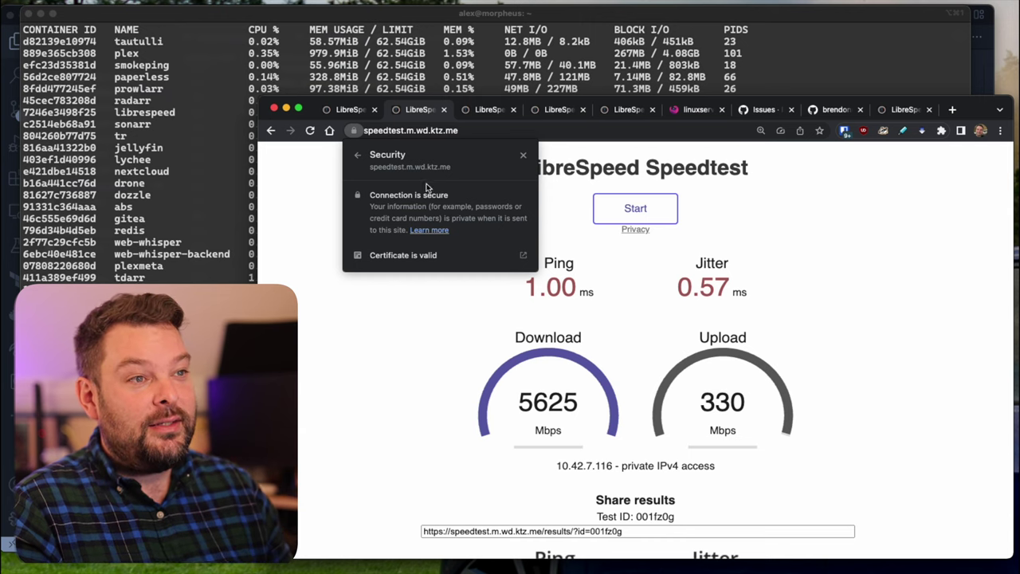
click(300, 206)
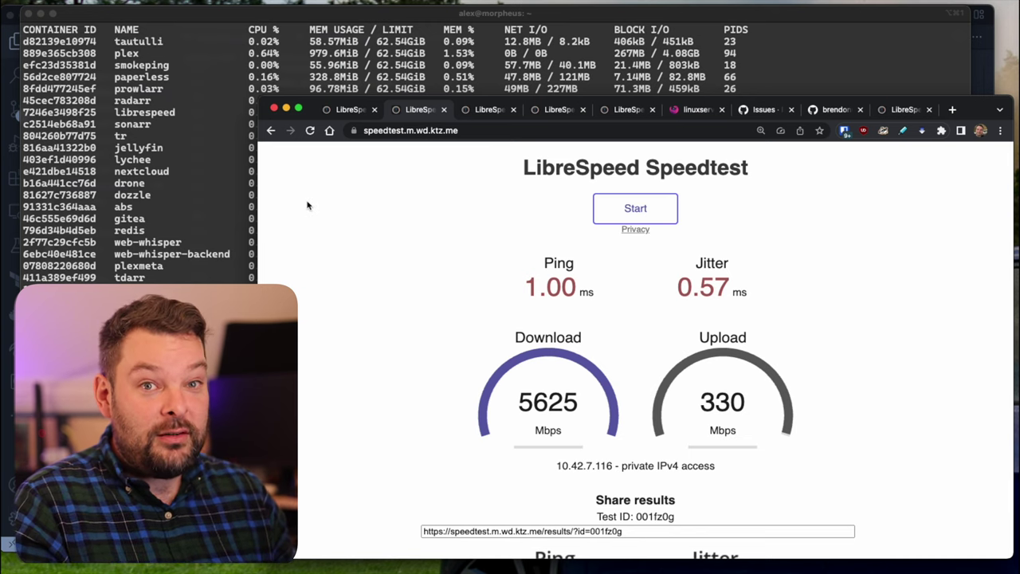
Step: Reload speedtest.p.nr.ktz.me and run a test: 3.10 Mbps down, 2.00 up, 137 ms ping
click(489, 111)
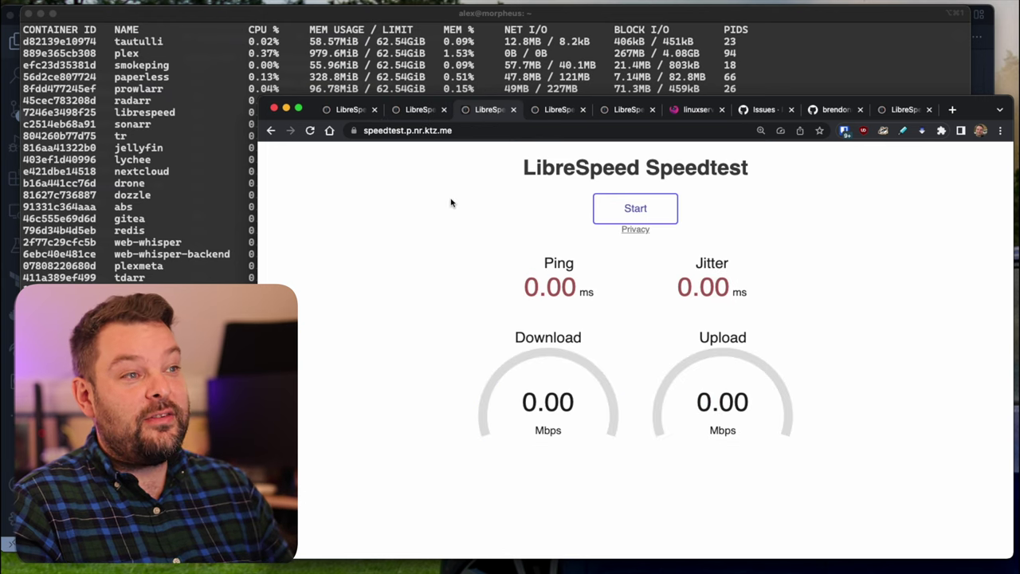
key(super+r)
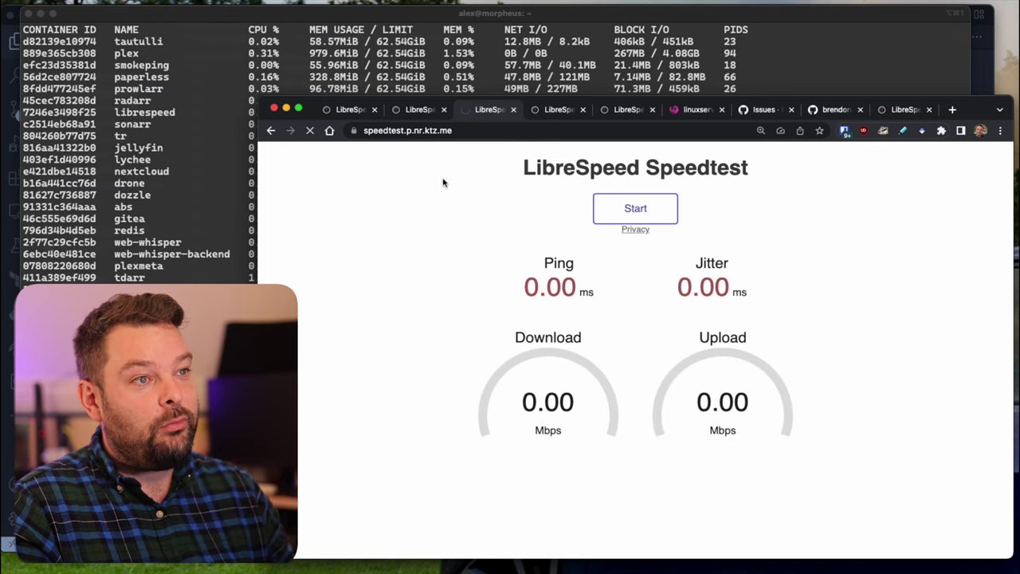
click(635, 208)
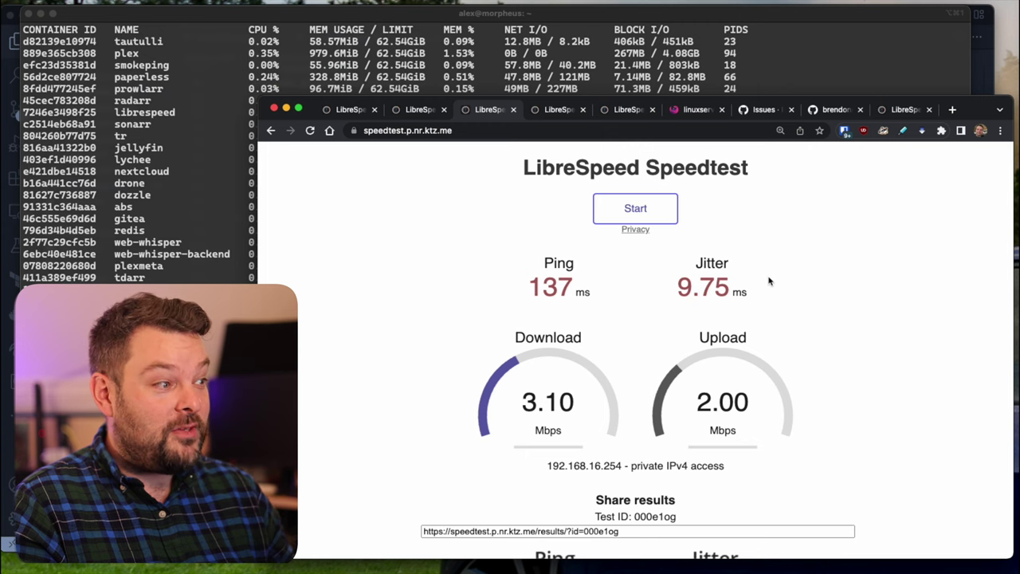
Step: Open the LibreSpeed Stats page at 10.42.1.10:8008 and refresh it
click(562, 114)
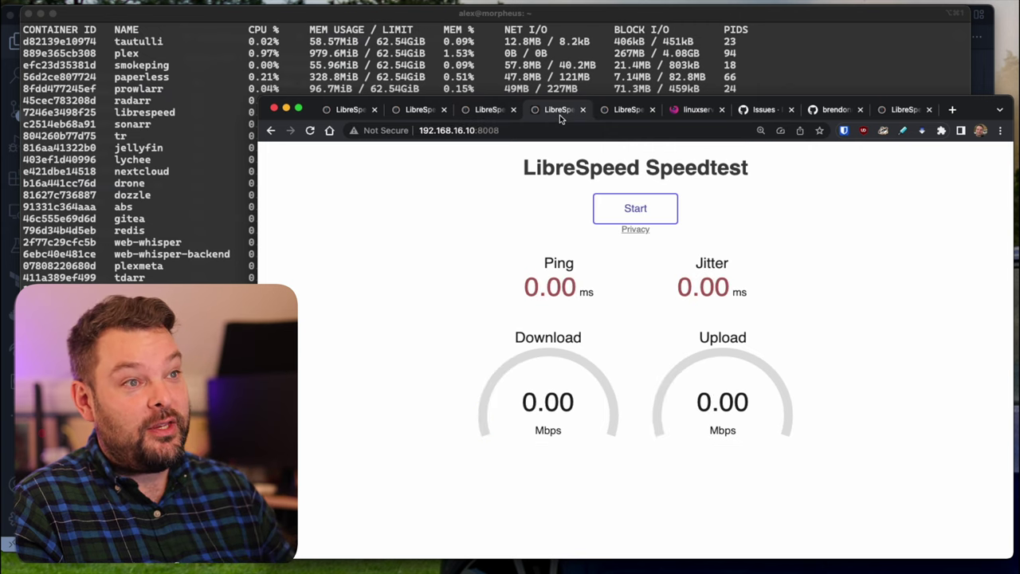
click(623, 110)
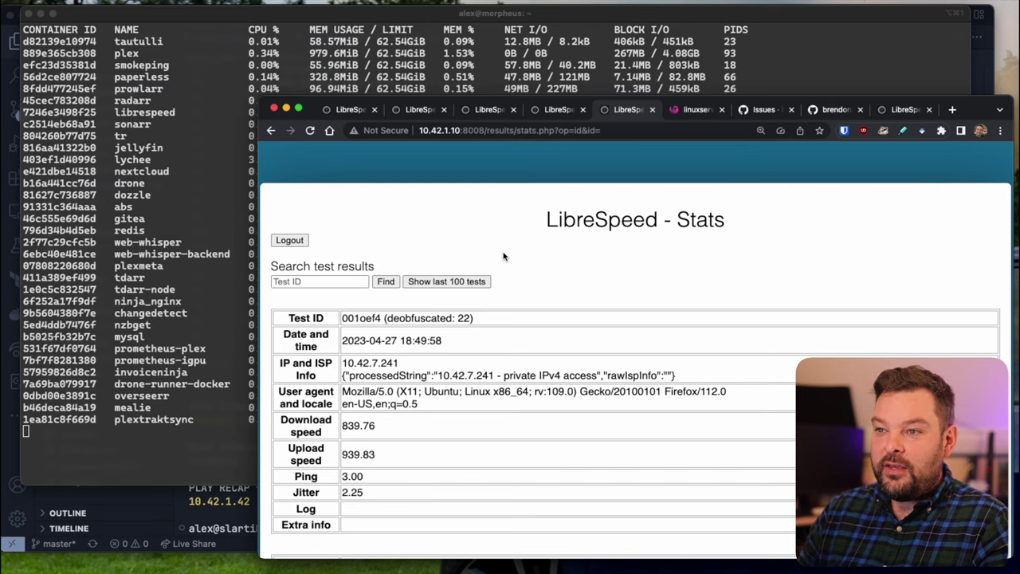
key(super+r)
Step: Scroll through the stored tests 001fz0g, 001hdkw and 001ekg0, checking 001ekg0's IP address
scroll(503, 257, down, 2)
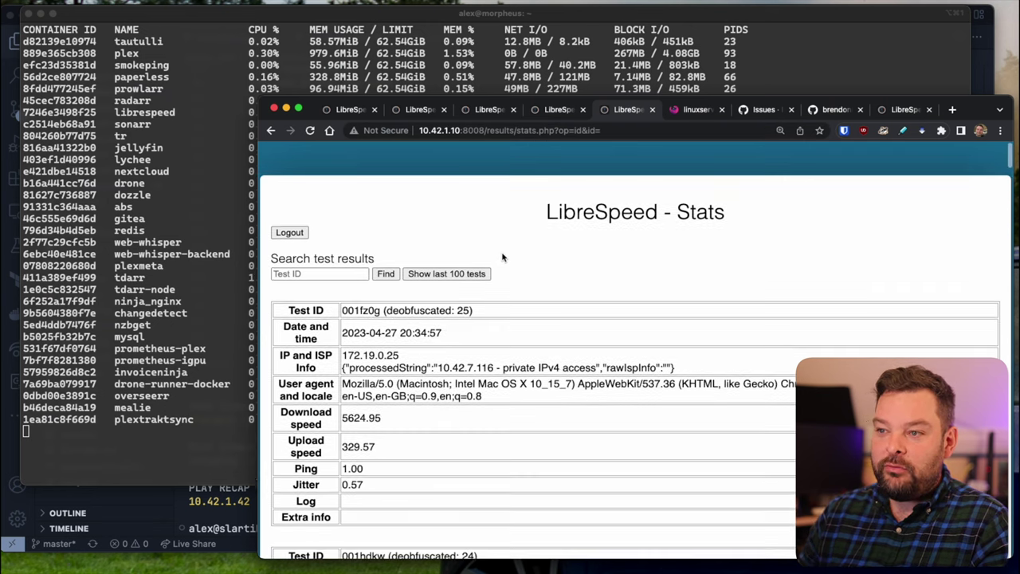
scroll(503, 257, down, 1)
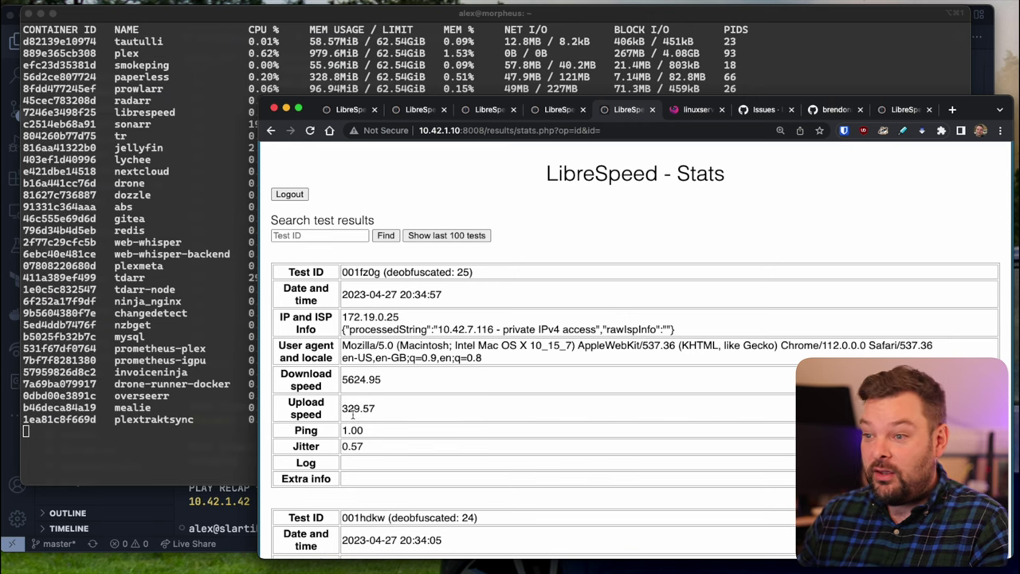
scroll(353, 418, down, 2)
scroll(356, 390, down, 5)
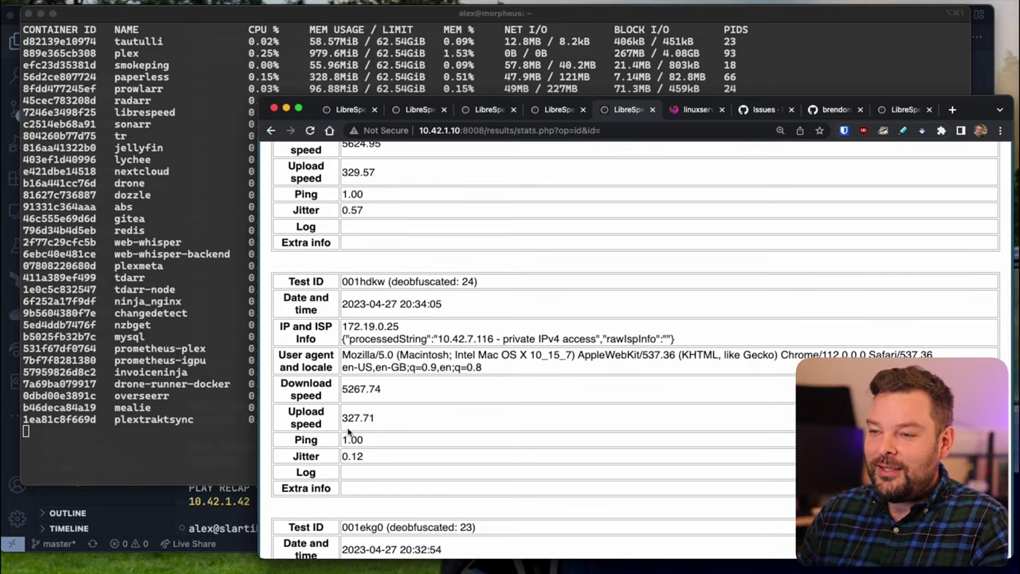
scroll(361, 430, down, 2)
scroll(360, 430, down, 5)
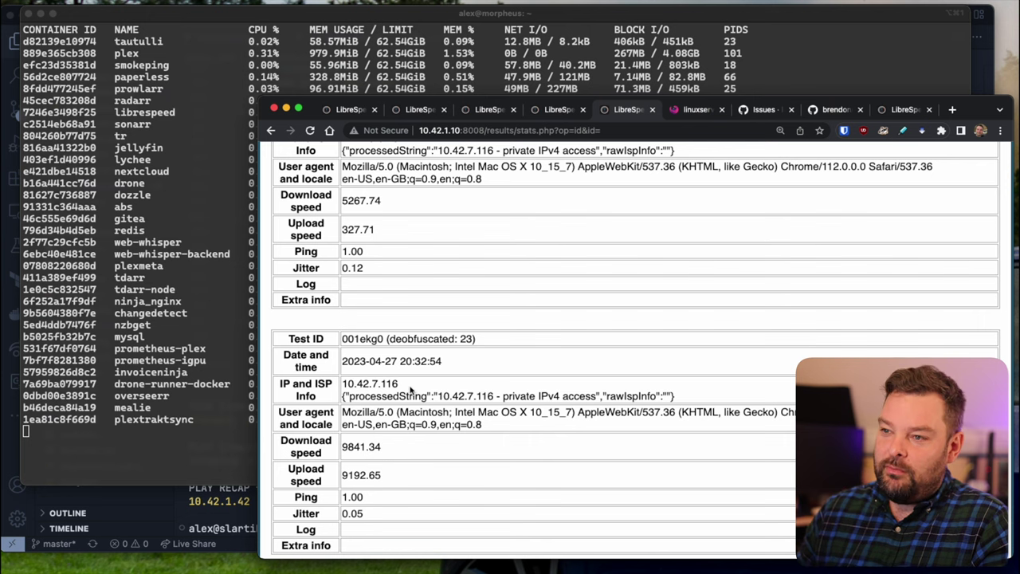
drag(398, 386, 353, 396)
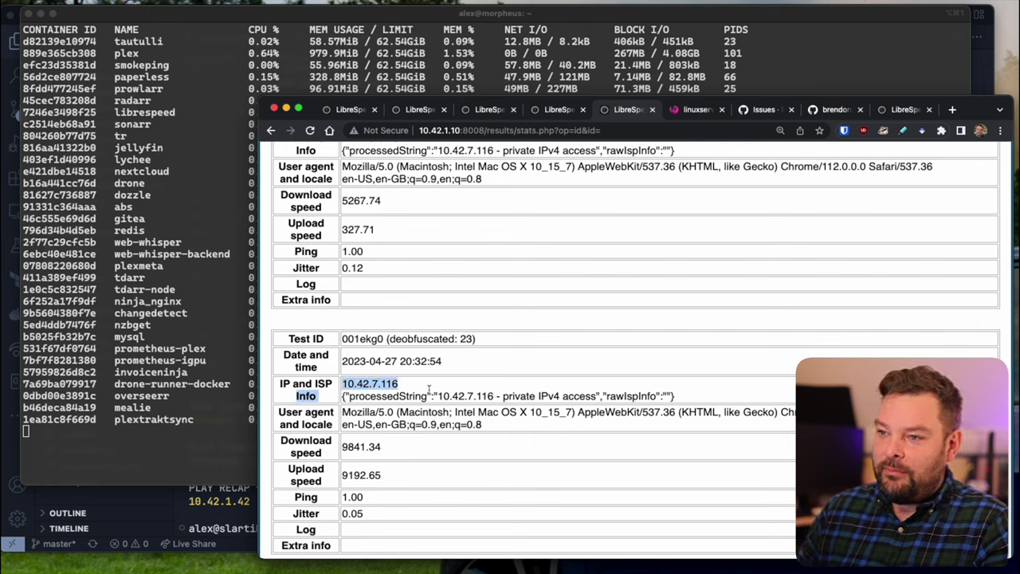
click(429, 389)
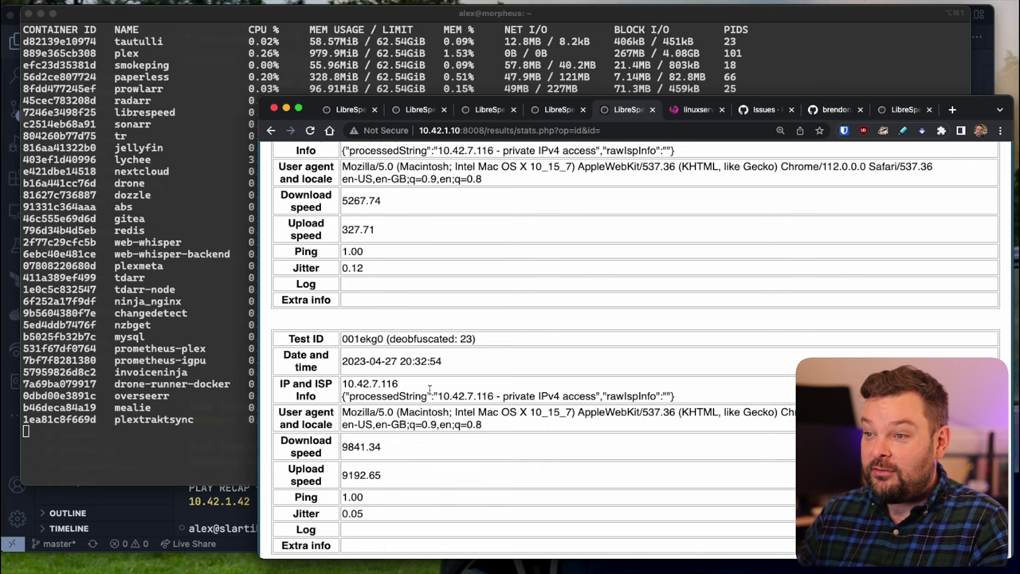
scroll(429, 389, down, 1)
scroll(436, 445, down, 2)
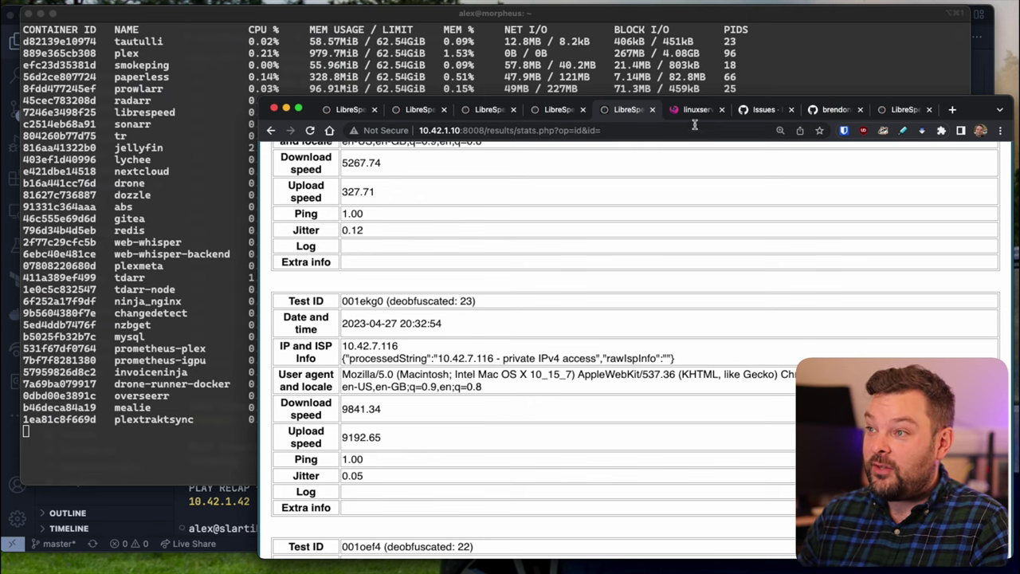
Step: Open the linuxserver.io docker-librespeed docs and review its database environment variables, with DB_TYPE defaulting to sqlite
click(690, 109)
scroll(785, 395, down, 5)
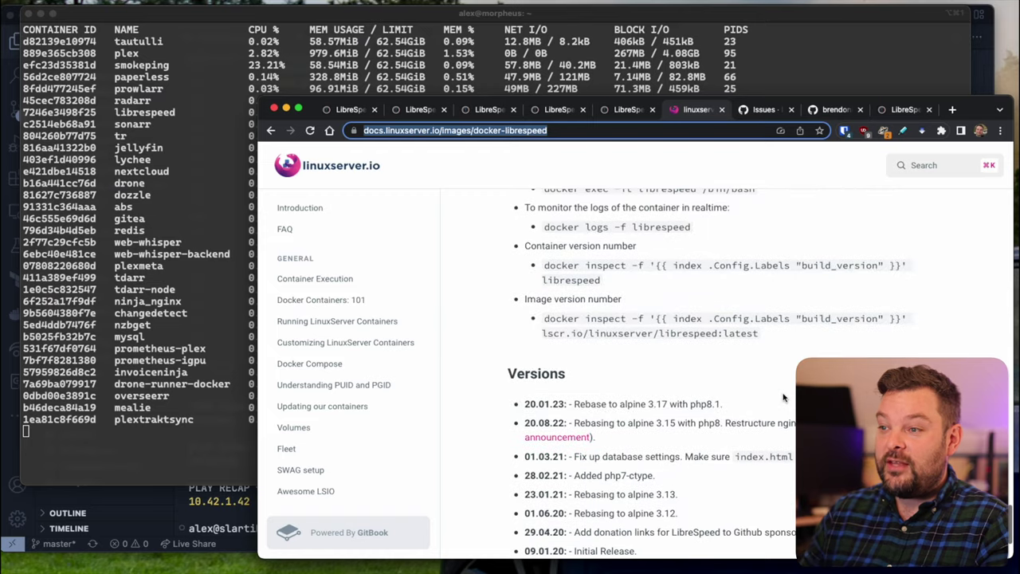
scroll(783, 396, up, 15)
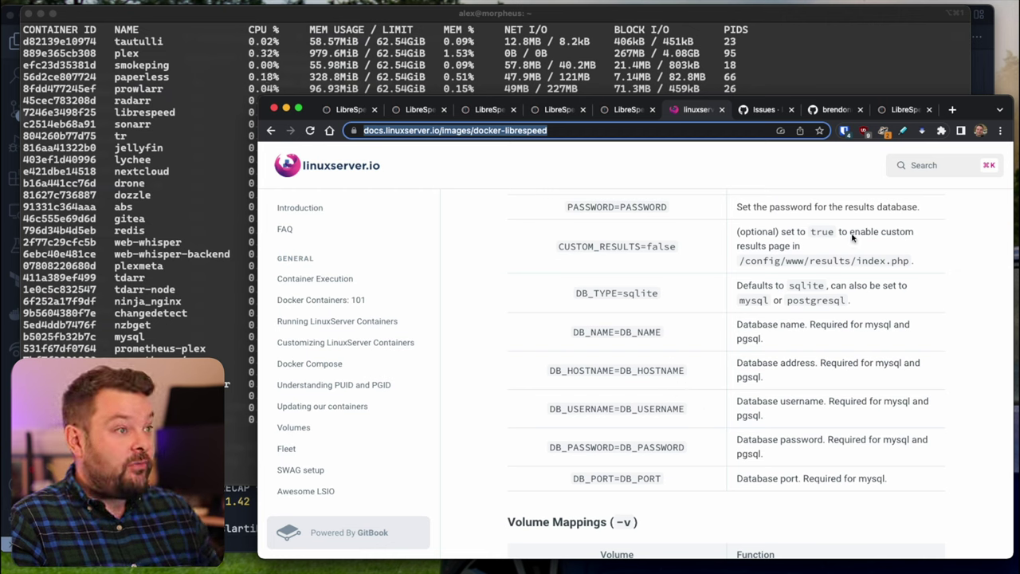
Step: Find the exporter README's sample curl output (librespeed_download 17.83, upload 31.44) and highlight it briefly
click(829, 113)
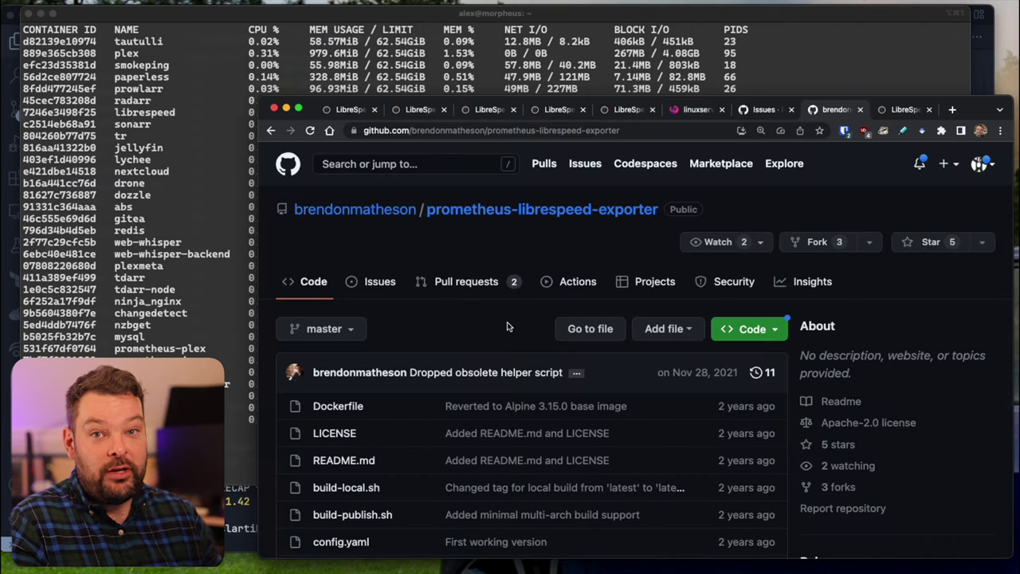
scroll(508, 327, down, 15)
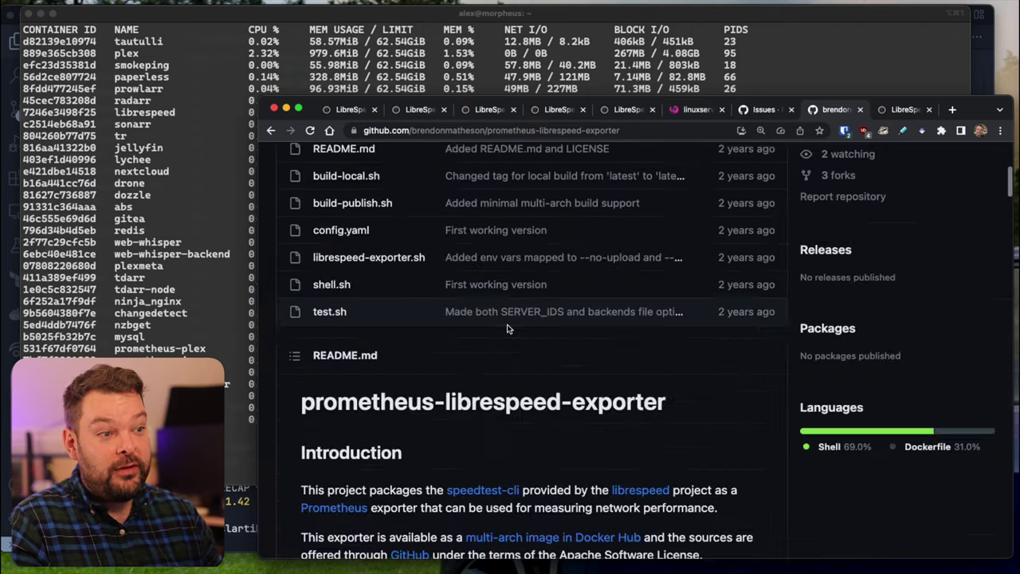
scroll(507, 328, down, 8)
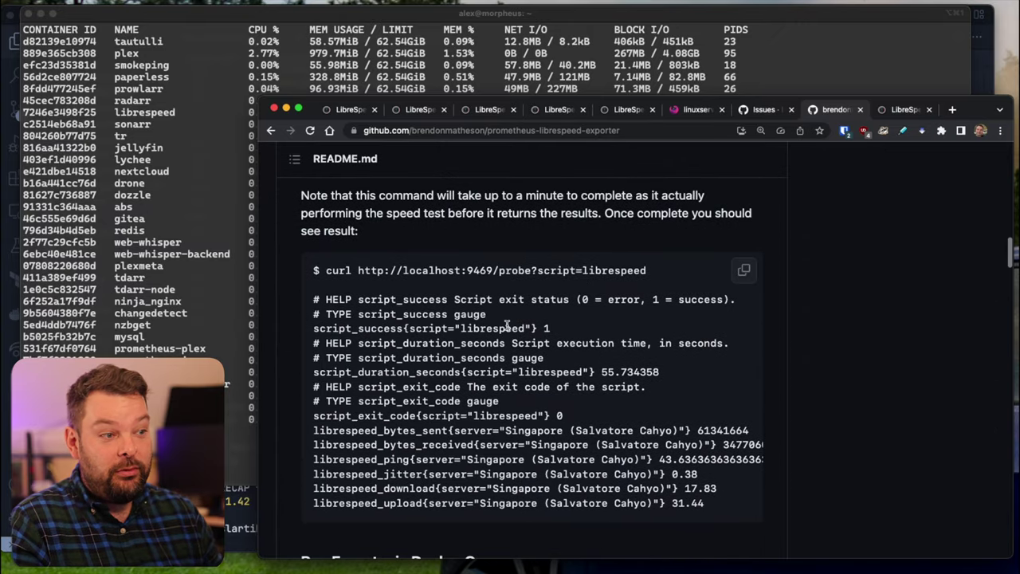
scroll(682, 474, down, 3)
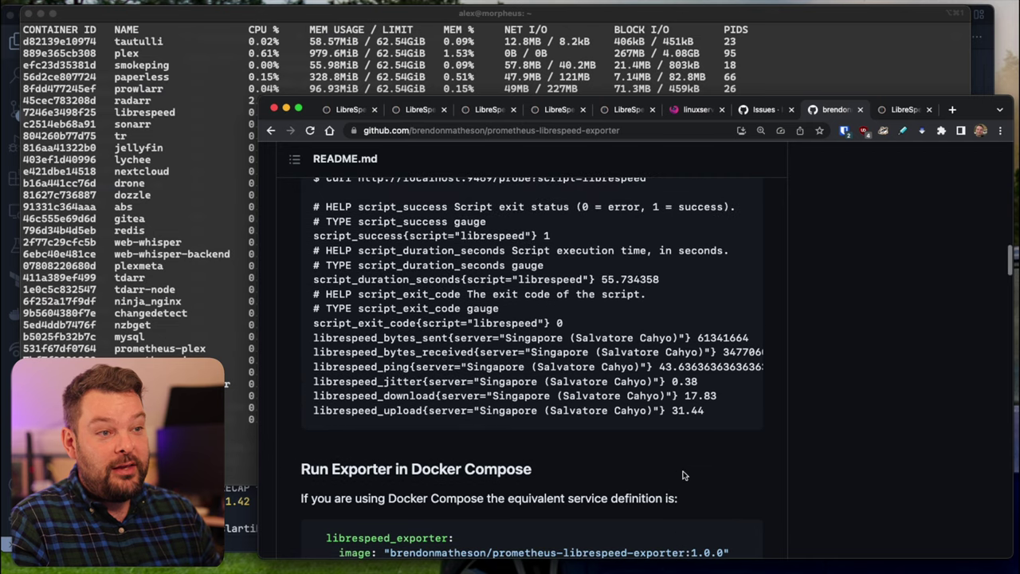
scroll(682, 474, up, 1)
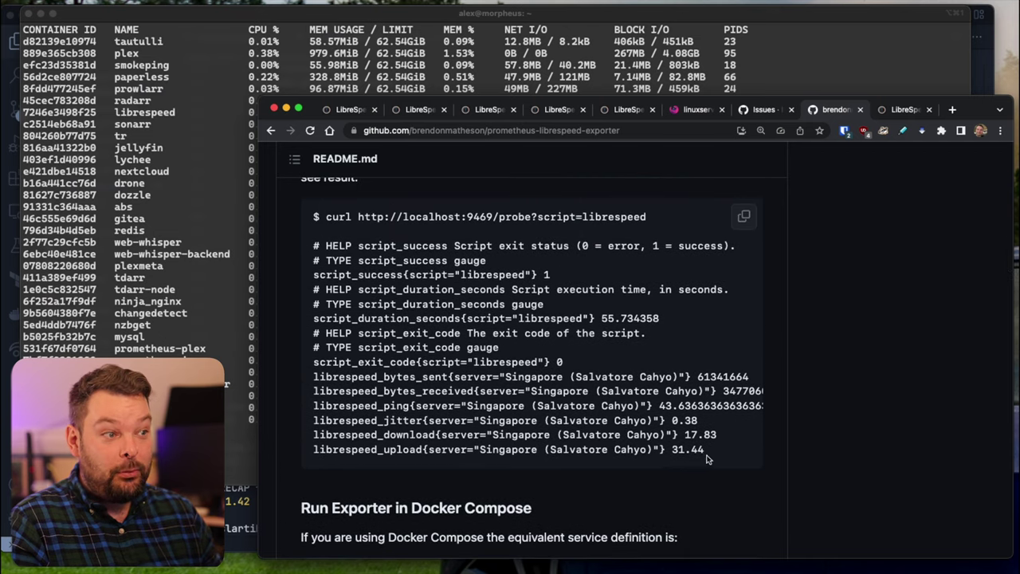
drag(709, 451, 307, 247)
click(644, 362)
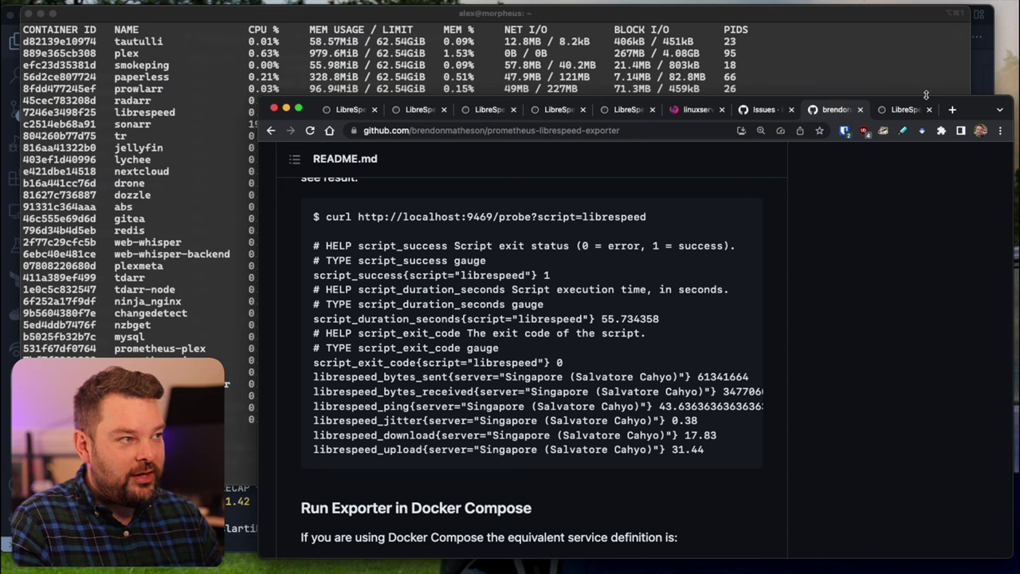
Step: Read the librespeed/speedtest-cli README from Features down to the Go 1.11+ build steps
click(763, 110)
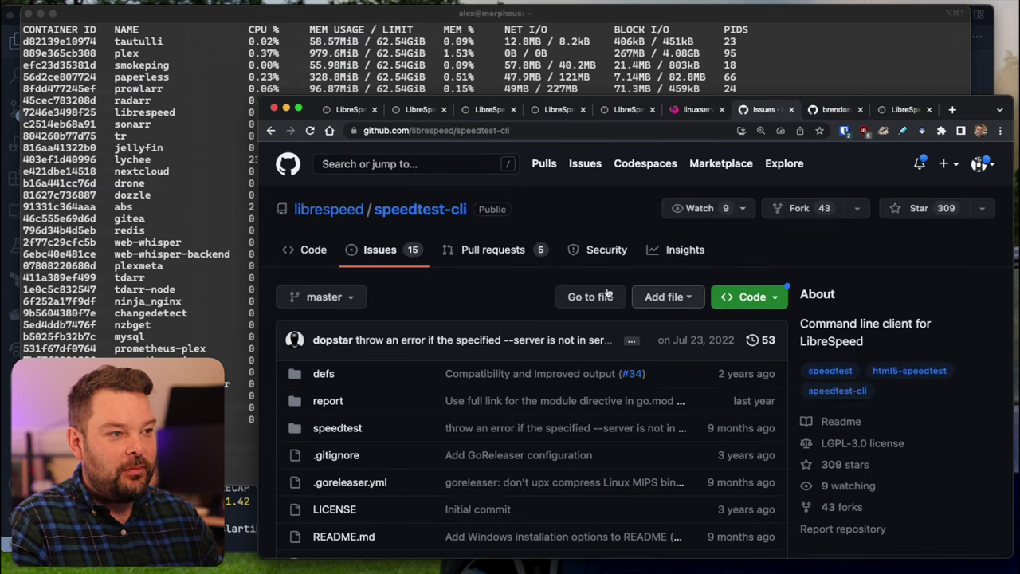
scroll(507, 288, down, 10)
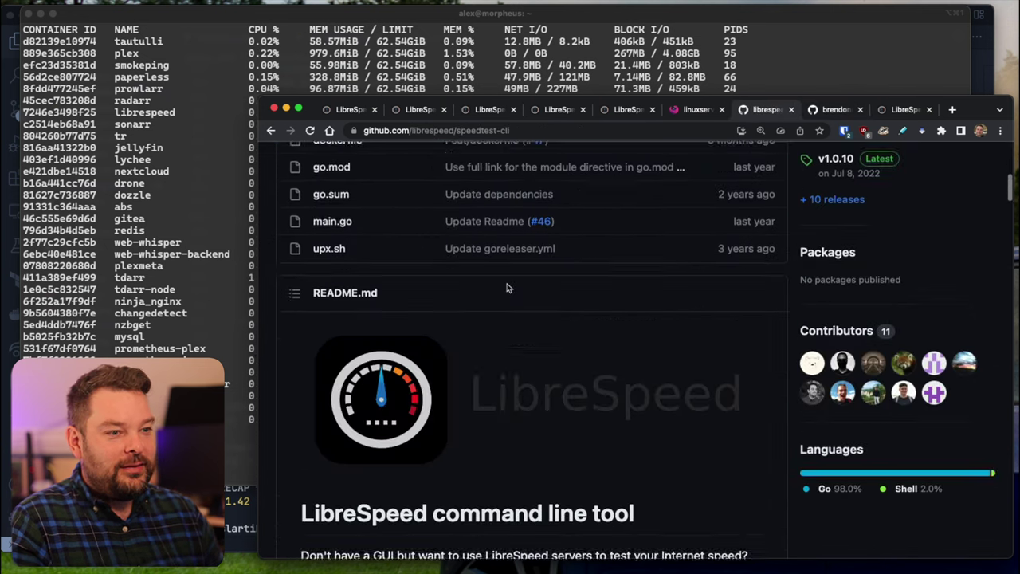
scroll(507, 288, down, 1)
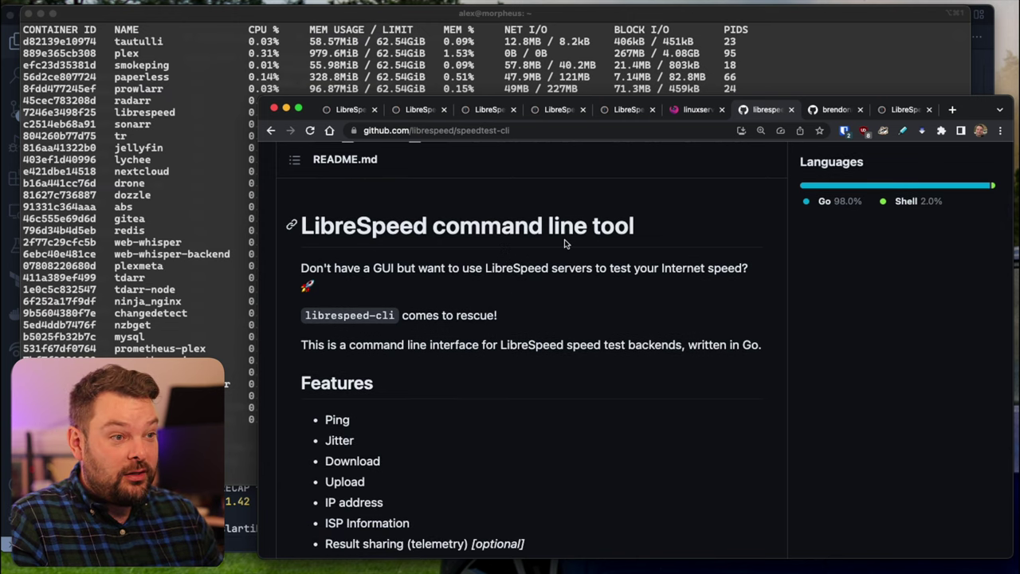
scroll(594, 268, down, 5)
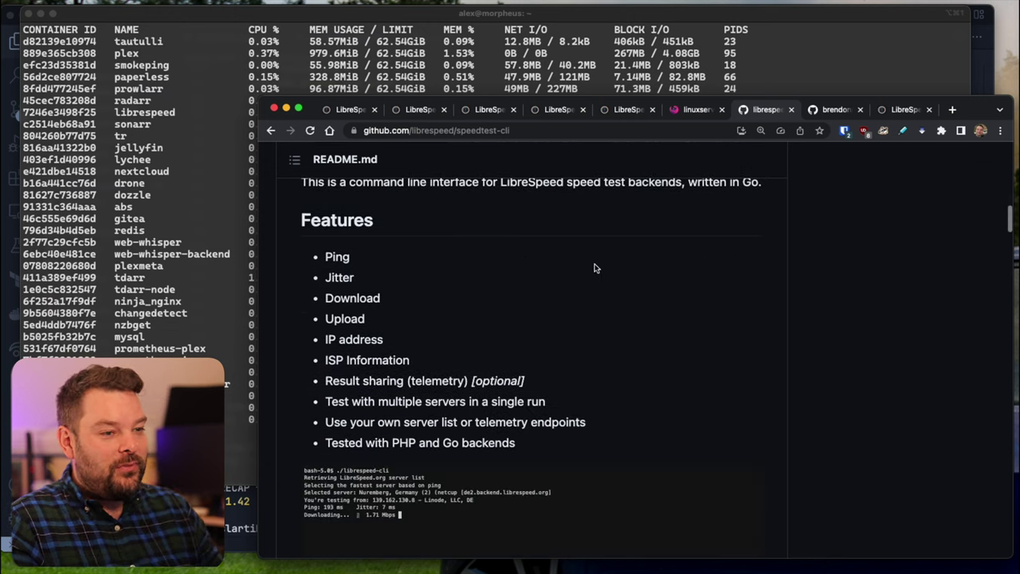
scroll(594, 268, down, 5)
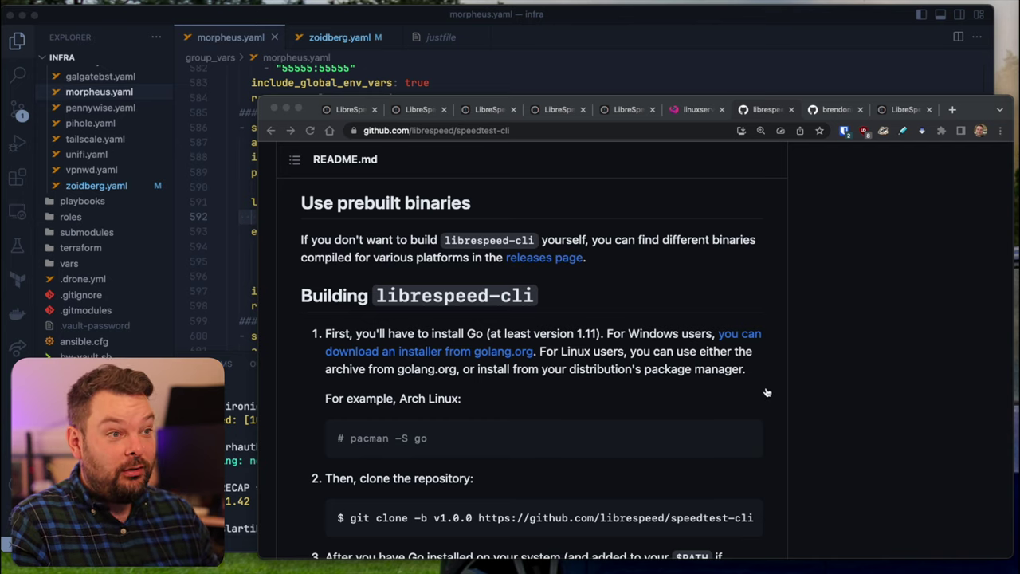
Step: In the hotkey terminal, run the echo | librespeed-cli --local-json - command with the morpheus server list
key(alt+space)
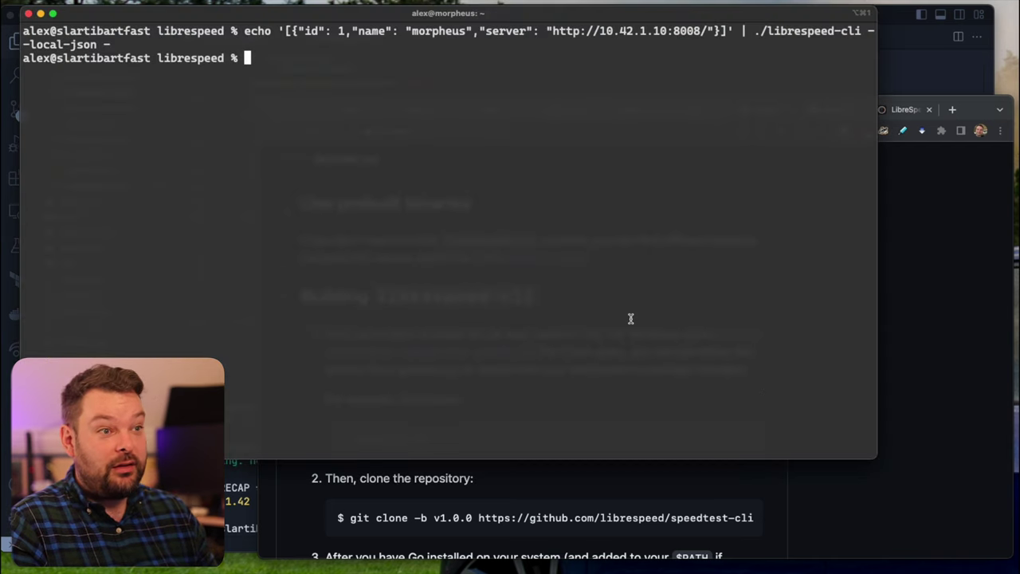
key(ctrl+l)
text(echo '[{"id": 1,"name": "morpheus","server": "http://10.42.1.10:8008/"}]' | librespeed-cli --local-json -)
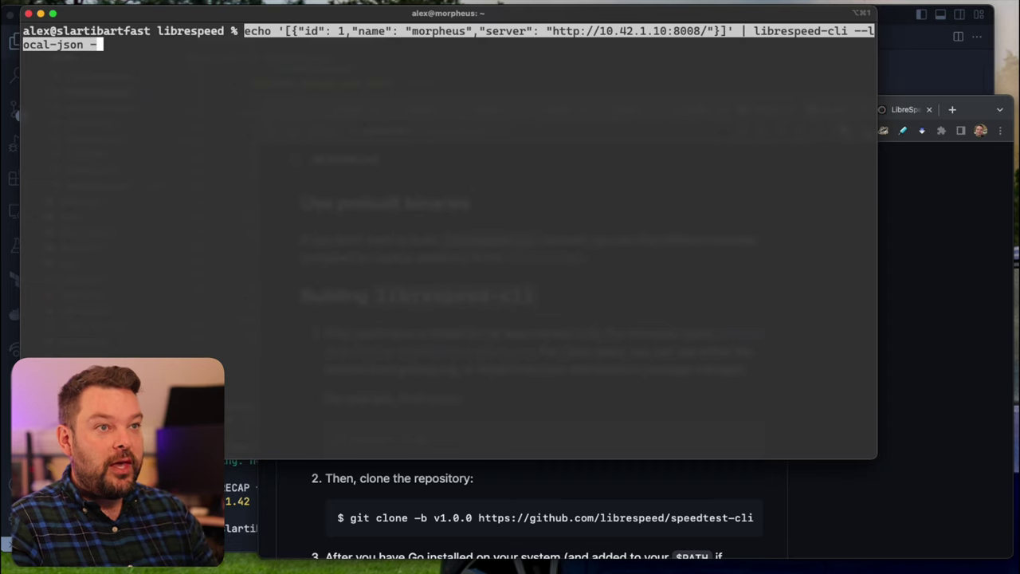
key(Return)
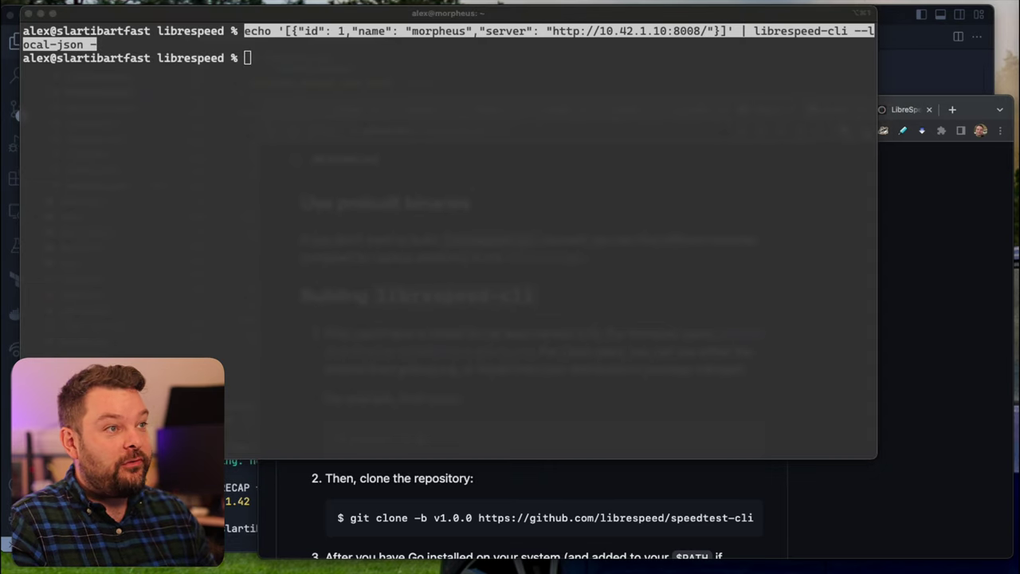
Step: Retry the same server-list test using the local ./librespeed-cli binary
click(609, 324)
text(echo '[{"id": 1,"name": "morpheus","server": "http://10.42.1.10:8008/"}]' | ./librespeed-cli --local-json -)
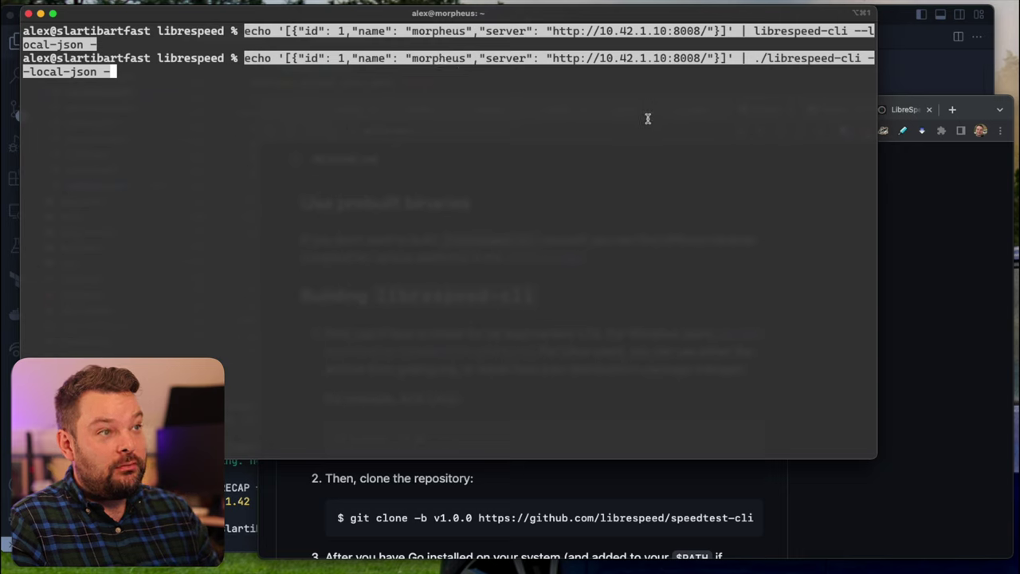
key(Return)
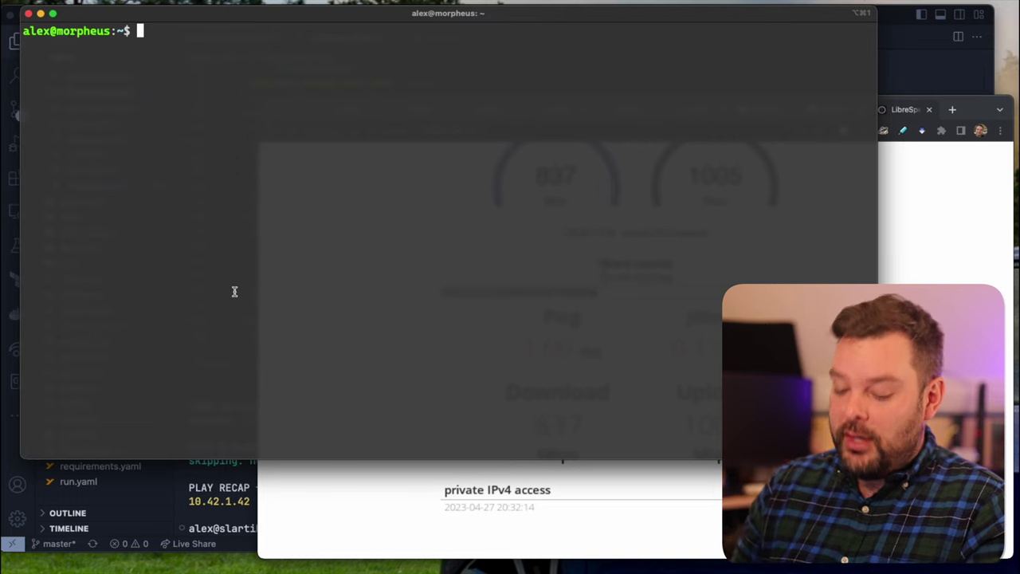
Step: Recall and run 'docker exec -it librespeed bash', then list the container's /app folder
key(ctrl+r)
text(exec)
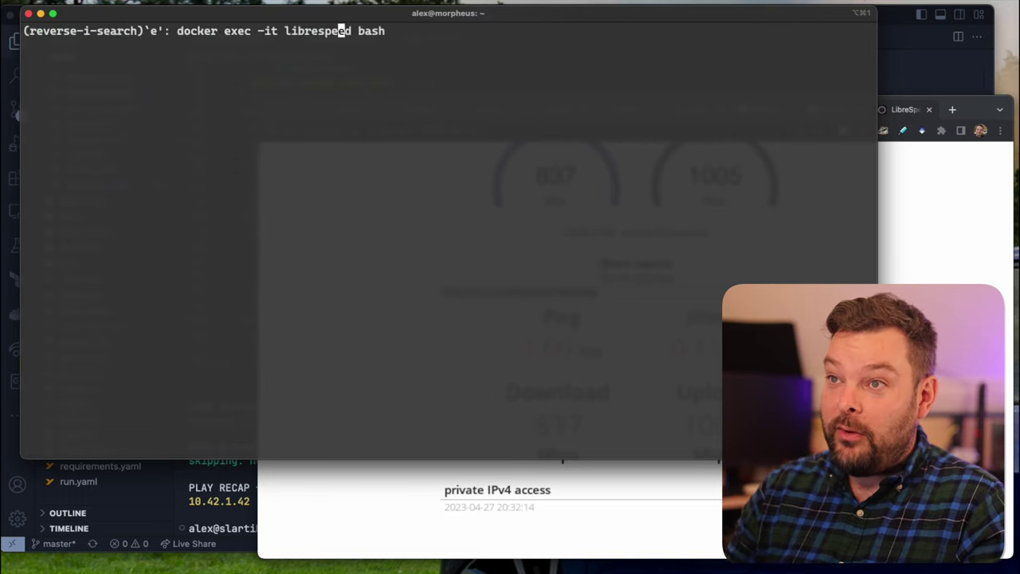
key(Return)
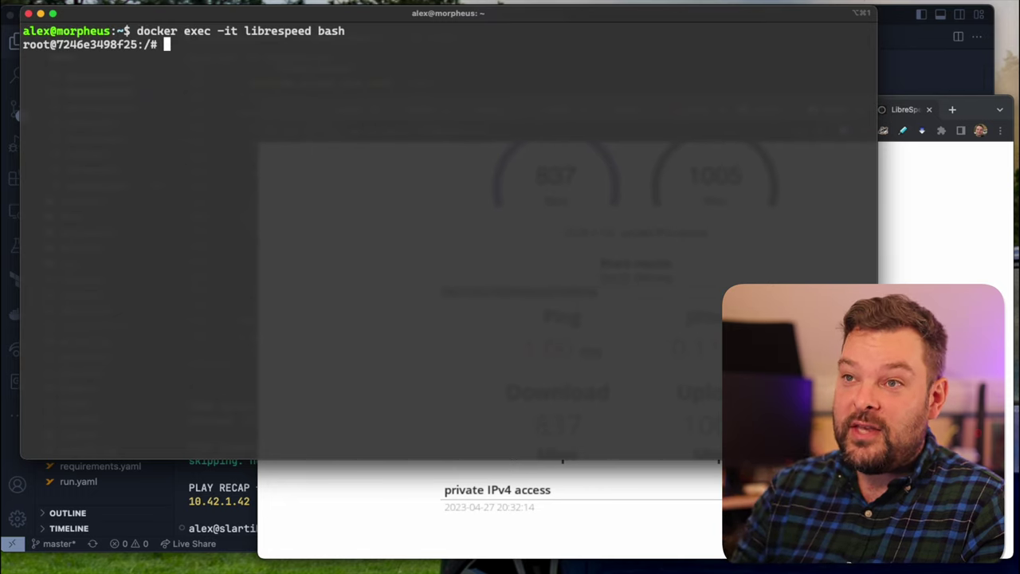
text(cd /app)
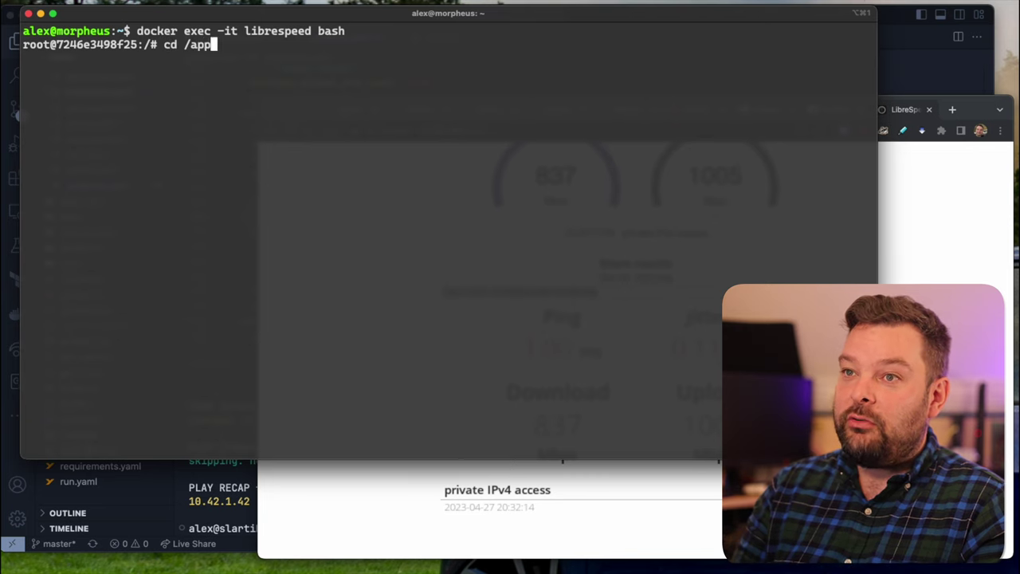
key(Return)
text(ls)
key(Return)
Step: List the bundled example pages in /app/www/public
text(cd www/public/)
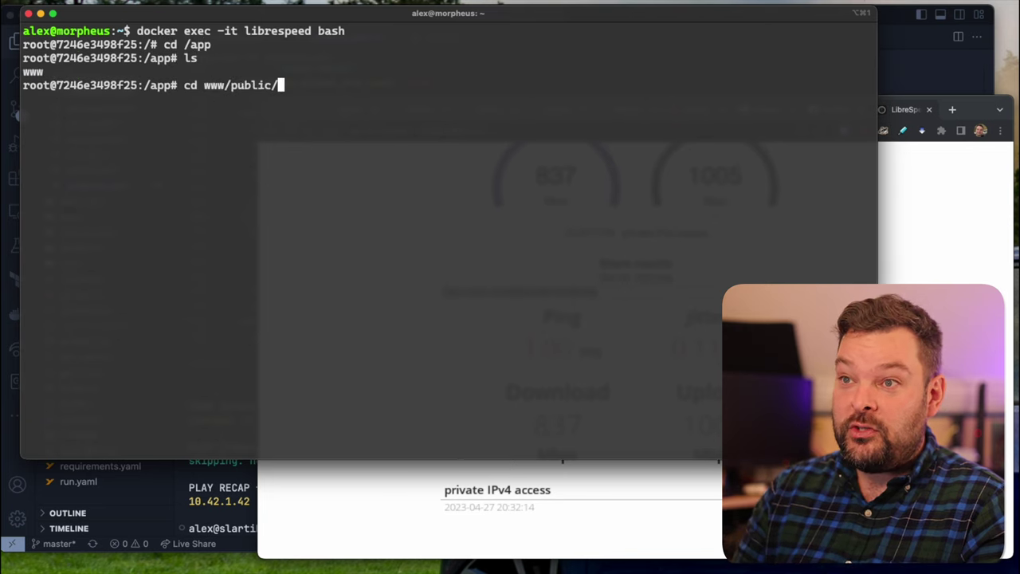
key(Return)
text(ls)
key(Return)
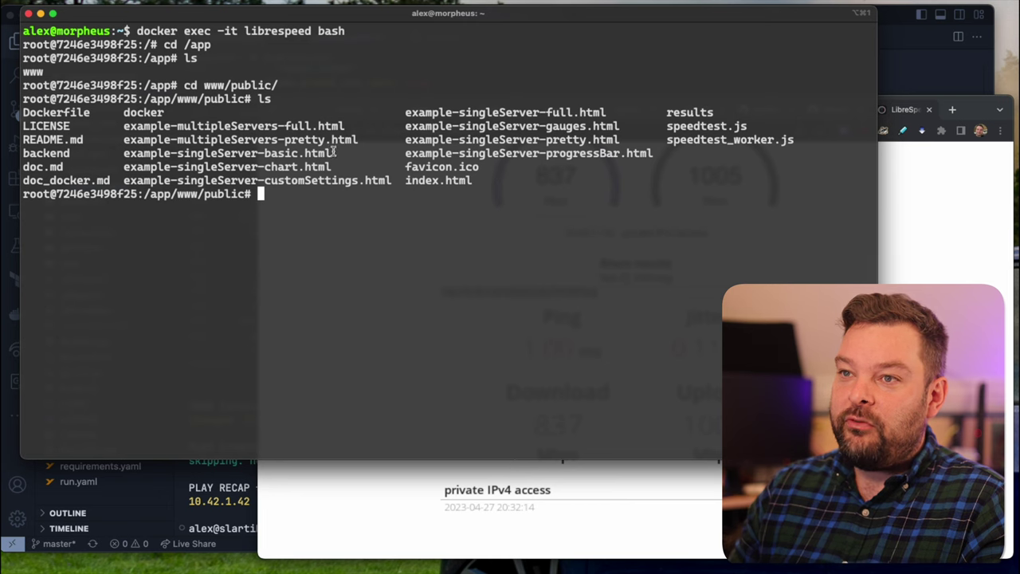
Step: Copy the example-singleServer-basic.html file name and place the caret at the browser address end
drag(331, 153, 122, 155)
key(super+c)
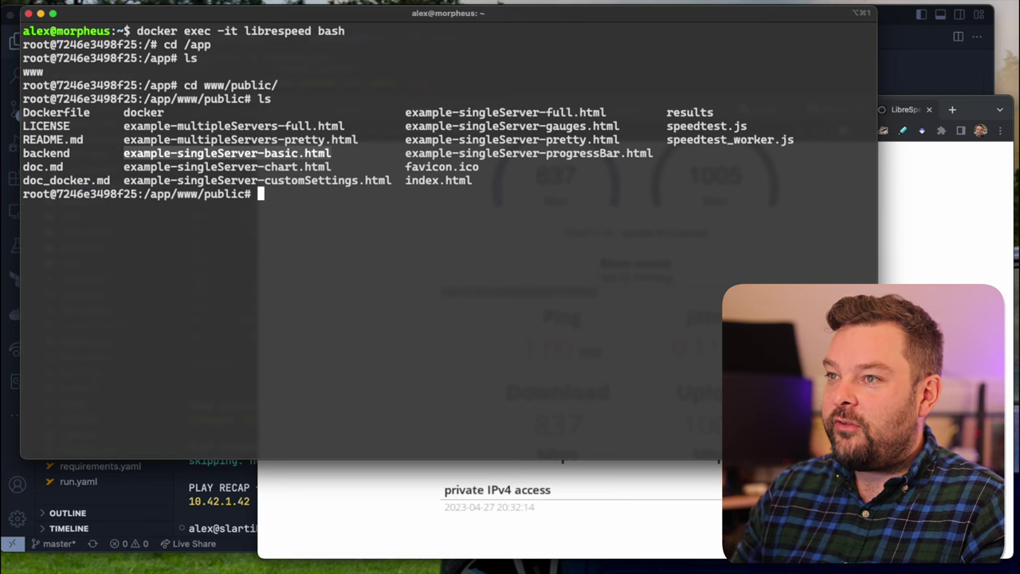
click(899, 273)
click(504, 130)
click(504, 130)
Step: Load /example-singleServer-basic.html from the 10.42.1.42:8008 server
text(/)
key(super+v)
key(Return)
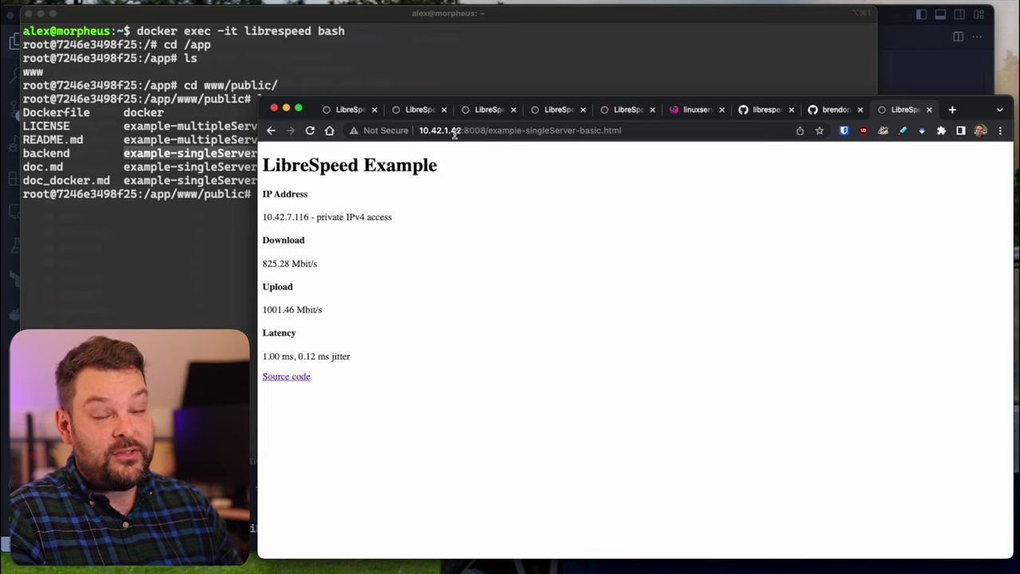
Step: Load the same example-singleServer-basic.html page in the 10.42.1.10:8008 tab
drag(657, 132, 486, 130)
key(super+c)
click(351, 109)
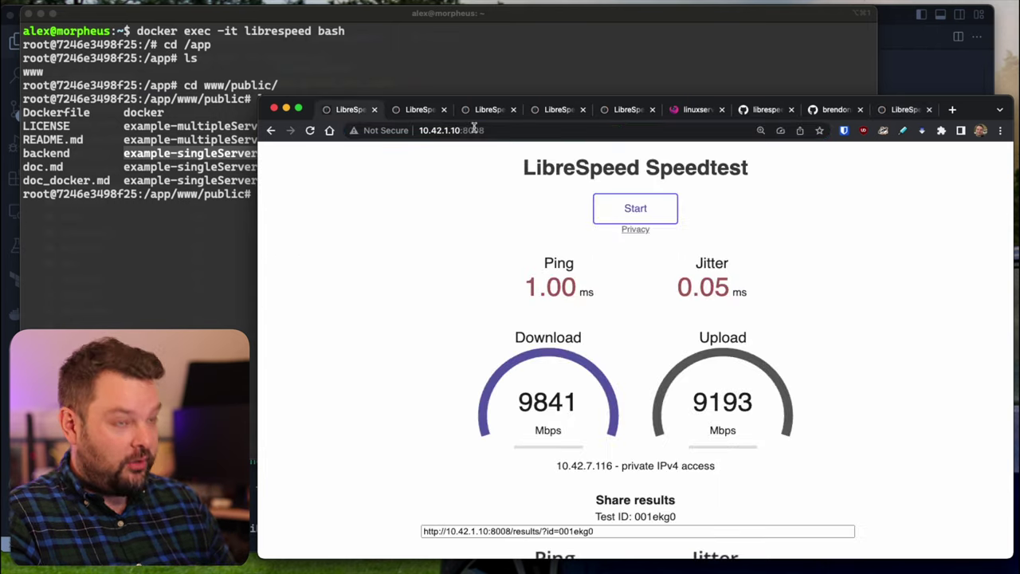
click(515, 129)
click(515, 130)
key(super+v)
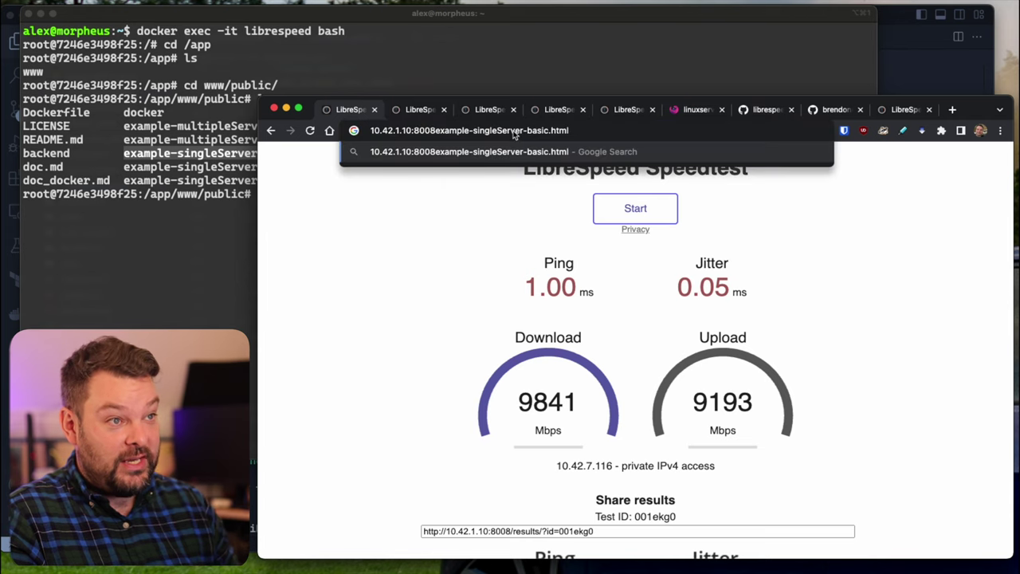
key(Left)
key(Left)
key(Left)
key(Left)
key(Left)
key(Left)
key(Left)
key(Left)
key(Left)
key(Left)
key(Left)
key(Left)
key(Left)
key(Left)
key(Left)
key(Left)
key(Left)
key(Left)
key(Left)
key(Left)
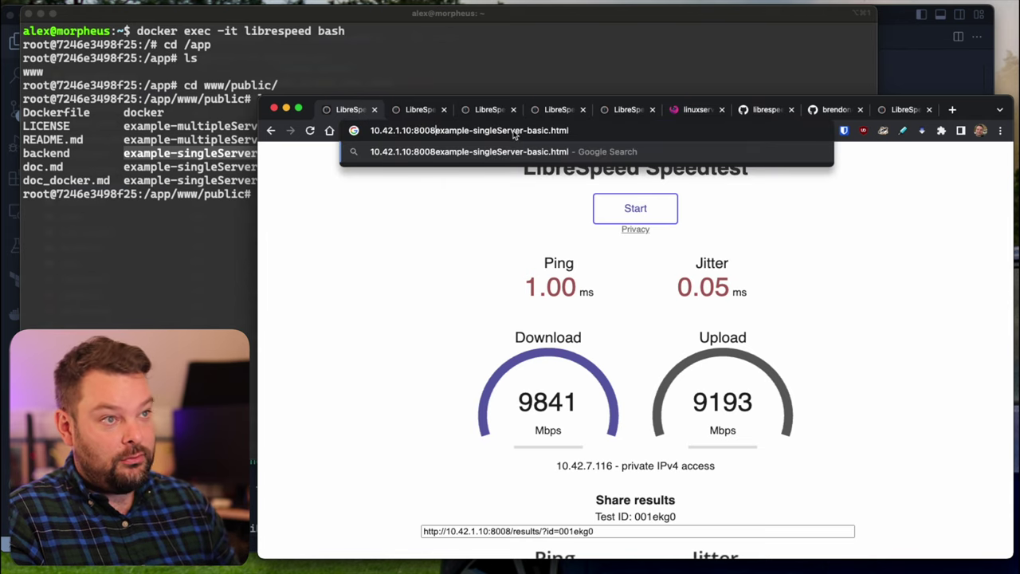
text(/)
key(Return)
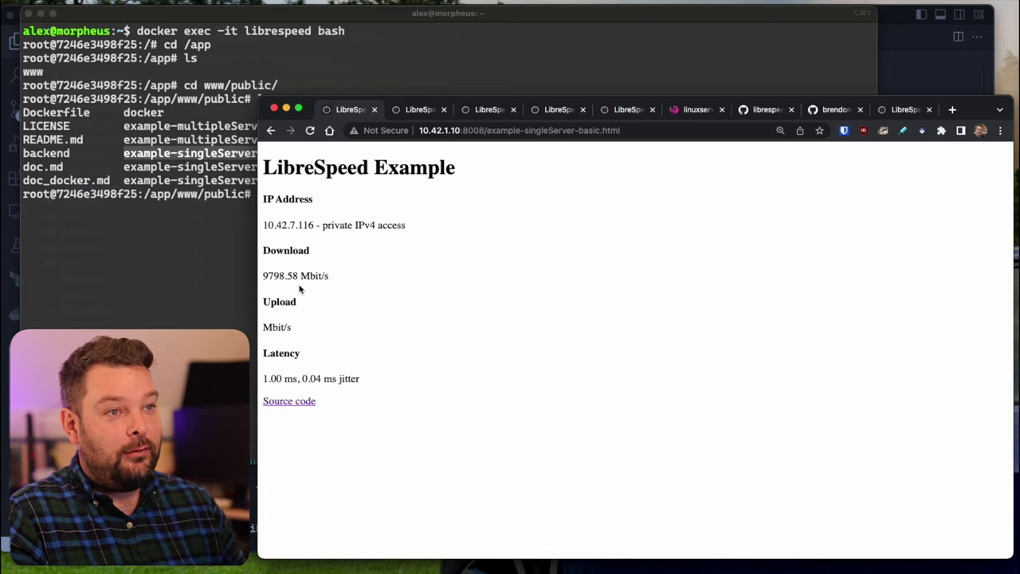
Step: Load example-singleServer-chart.html on 10.42.1.10:8008, run its speed test, and copy the customSettings file name
click(182, 284)
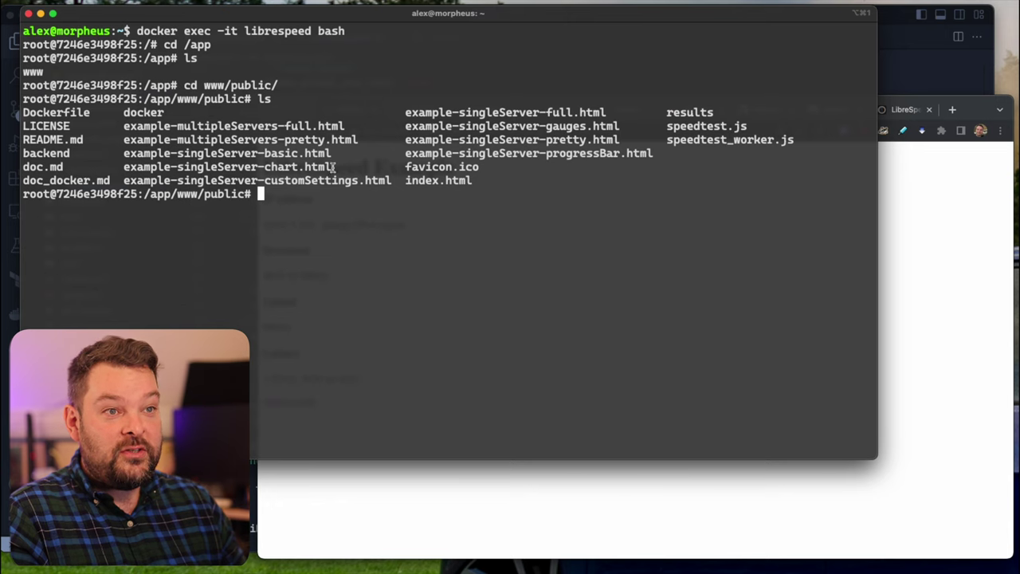
drag(332, 166, 124, 166)
key(super+c)
click(384, 496)
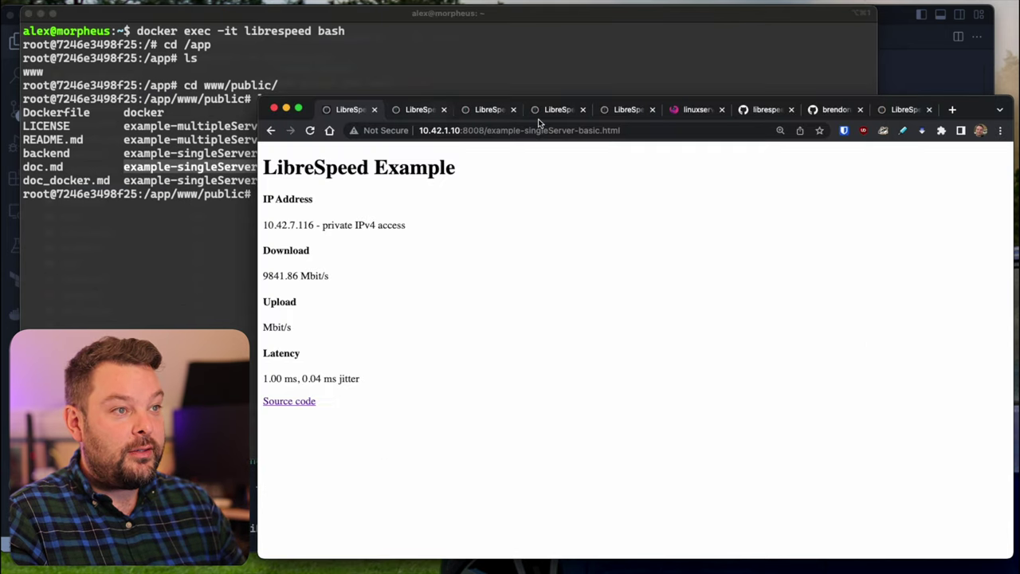
drag(487, 130, 756, 148)
key(super+v)
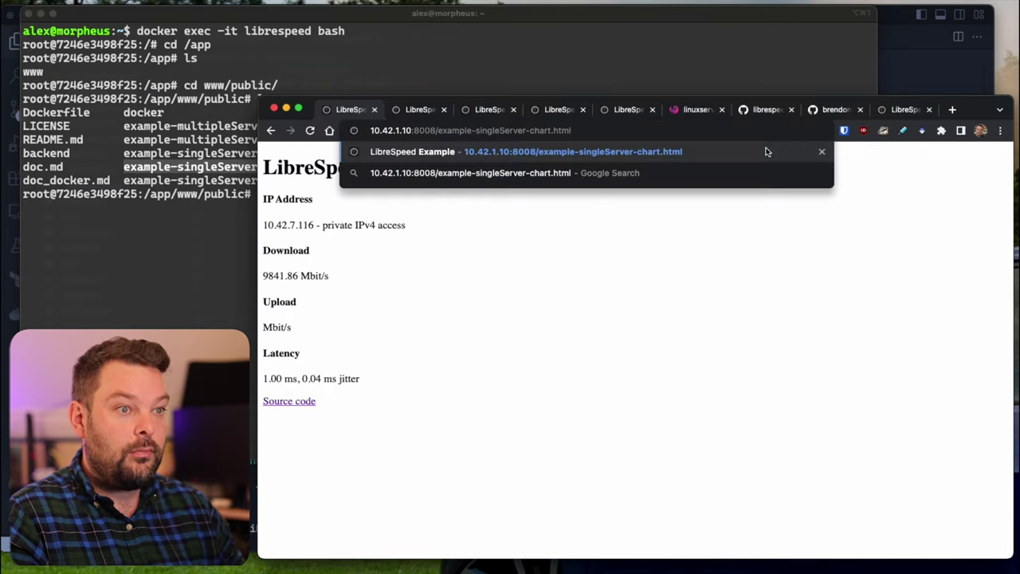
key(Return)
click(631, 212)
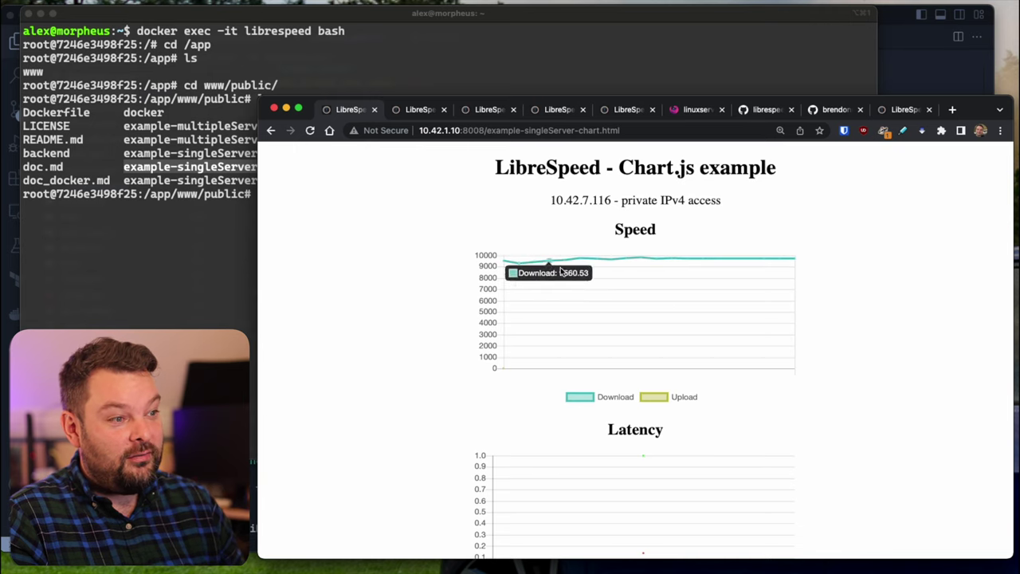
click(191, 309)
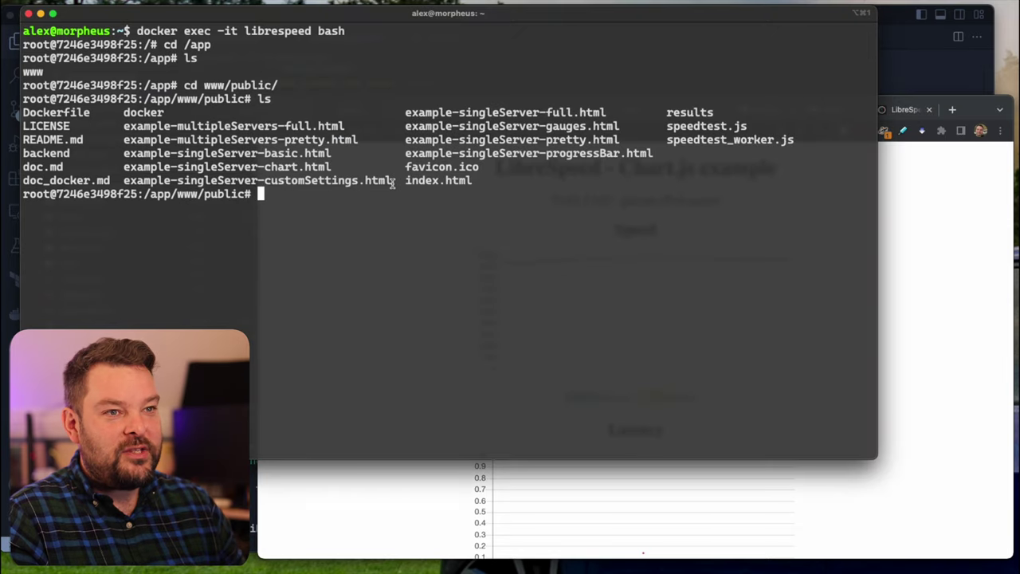
drag(390, 180, 125, 178)
key(super+c)
Step: Load example-singleServer-customSettings.html and start its speed test
click(372, 501)
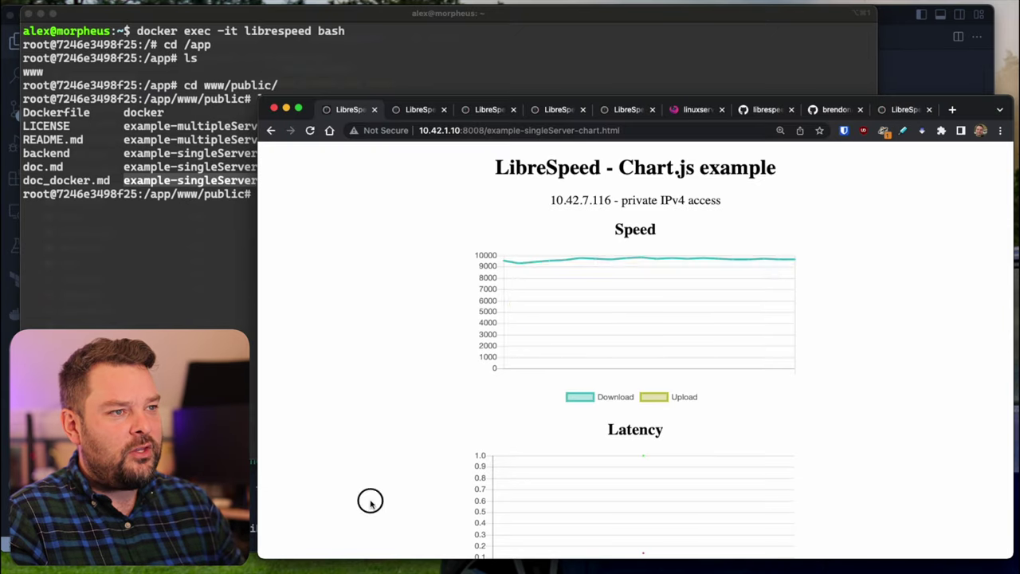
drag(488, 130, 629, 130)
key(super+v)
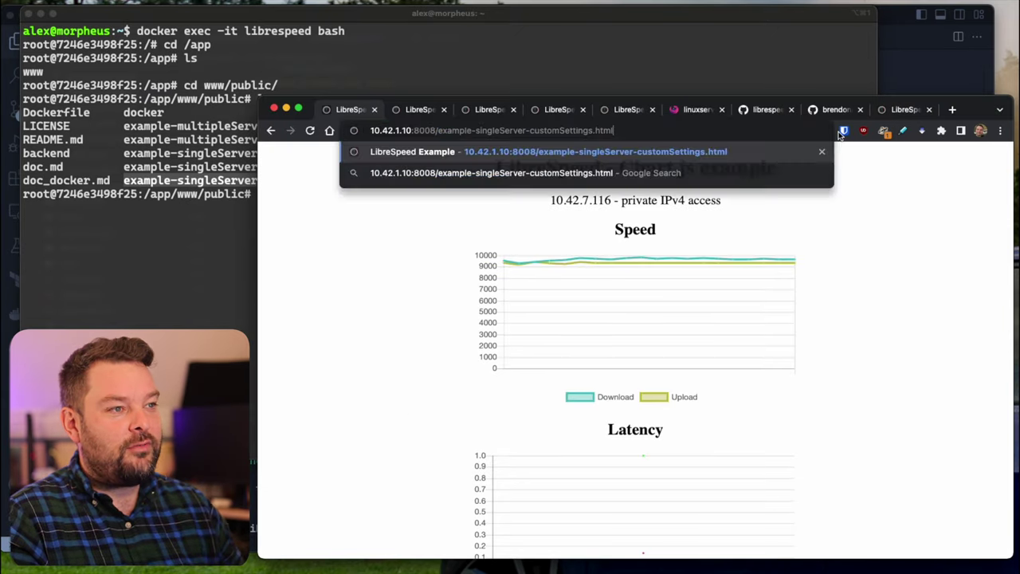
key(Return)
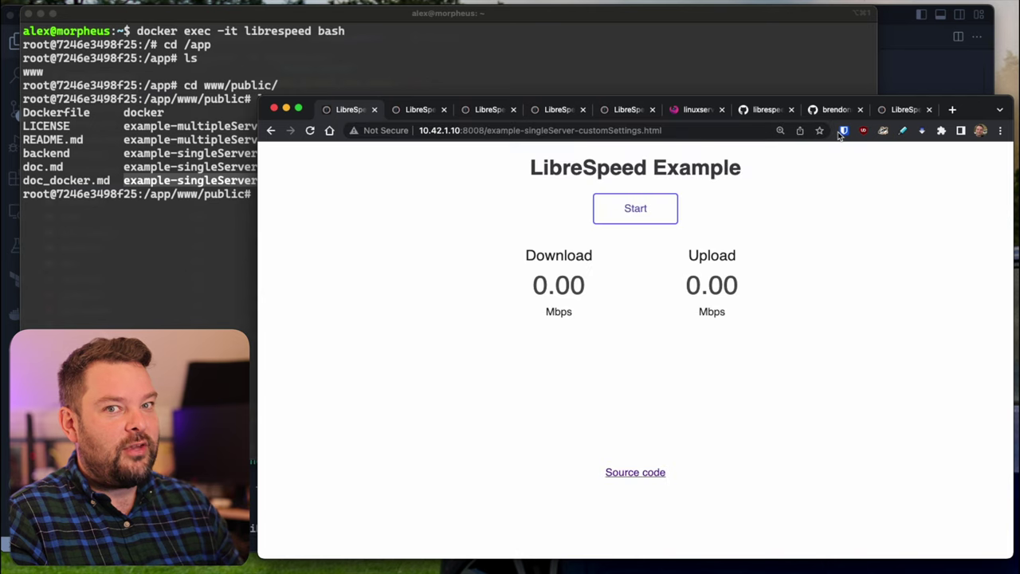
click(674, 208)
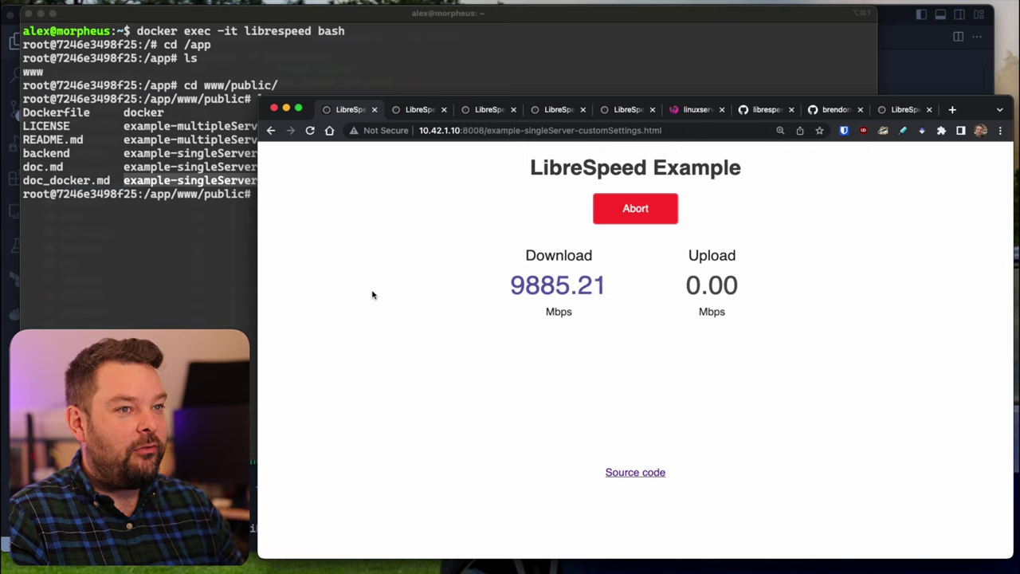
Step: Load example-singleServer-full.html and run a test reaching 9697 Mbps down, 9317 up
click(255, 247)
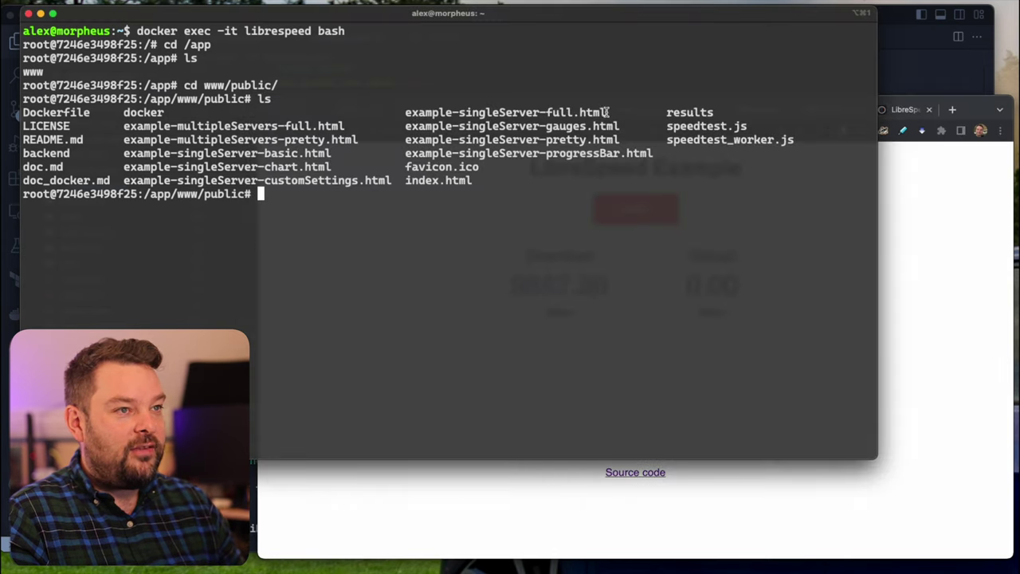
drag(607, 112, 406, 112)
key(super+c)
click(434, 510)
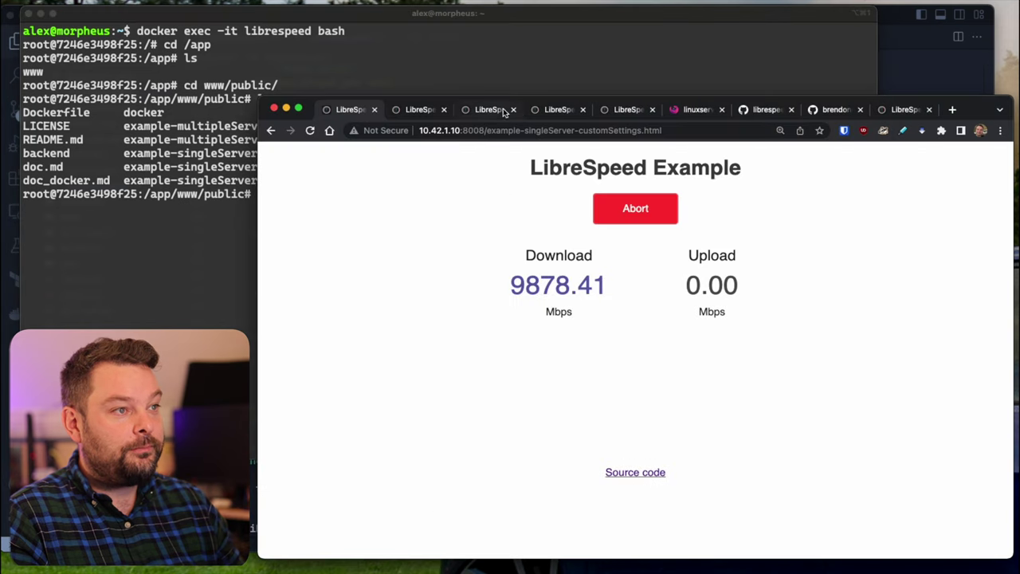
drag(487, 130, 832, 147)
key(super+v)
key(Return)
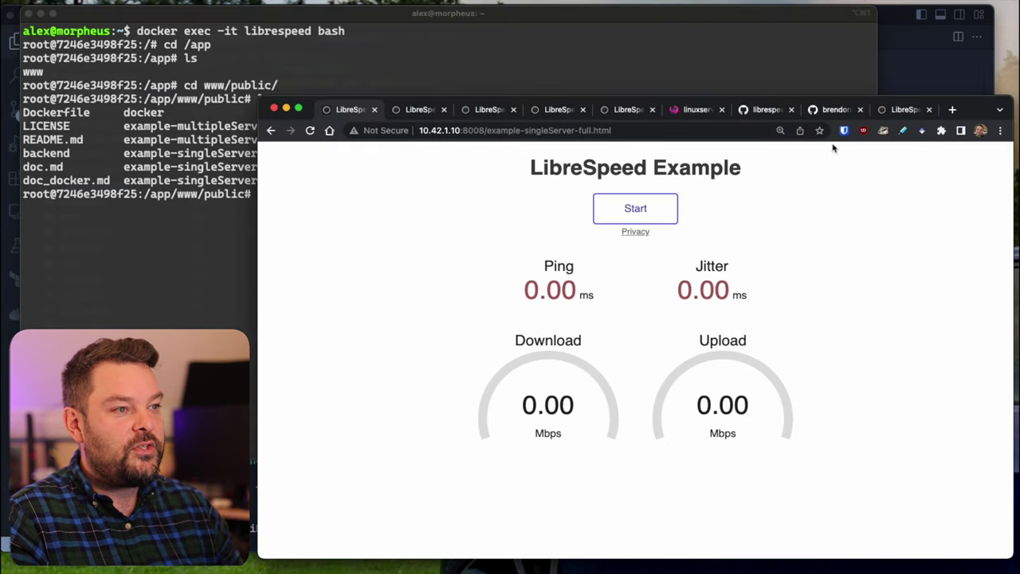
click(655, 200)
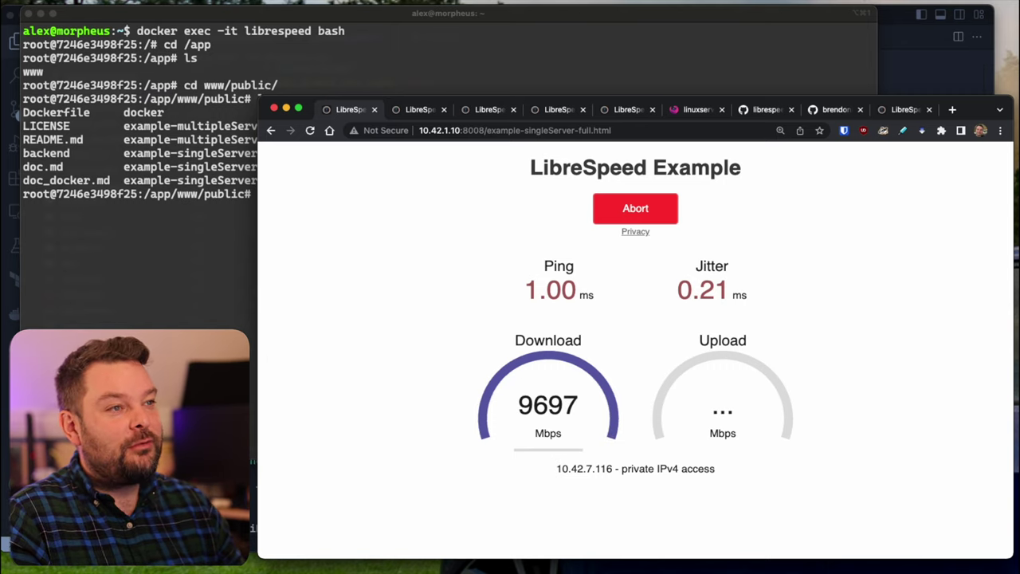
Step: Copy the example-singleServer-pretty.html file name from the terminal listing
key(super+Tab)
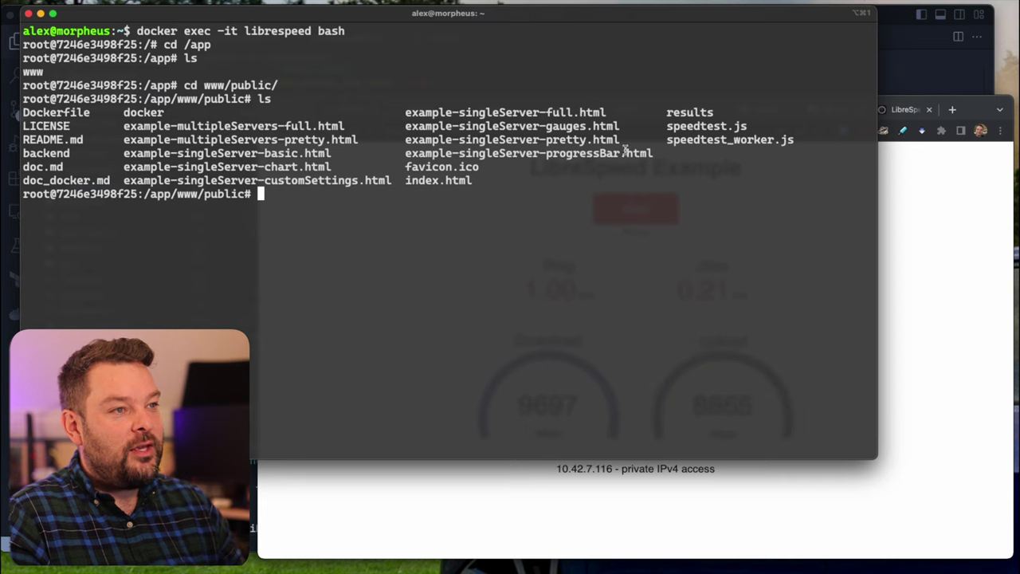
drag(623, 139, 404, 140)
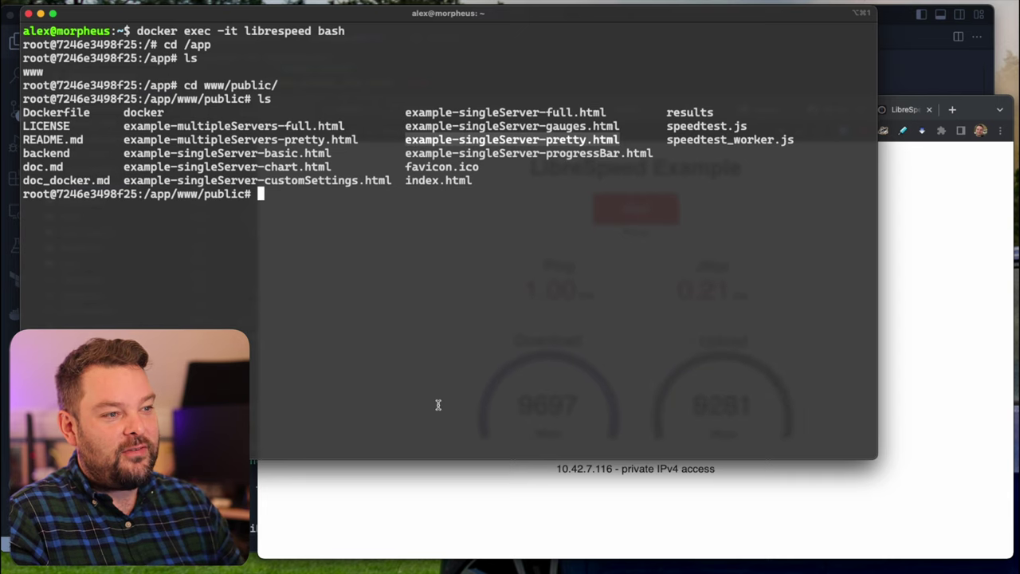
click(416, 517)
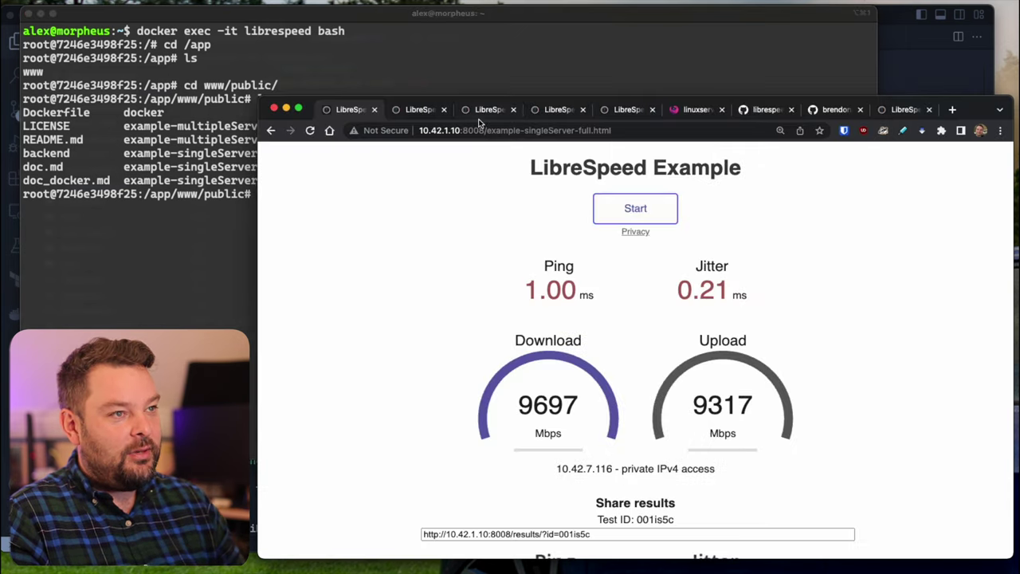
Step: Load example-singleServer-pretty.html and start its speed test
drag(489, 130, 736, 144)
text(x)
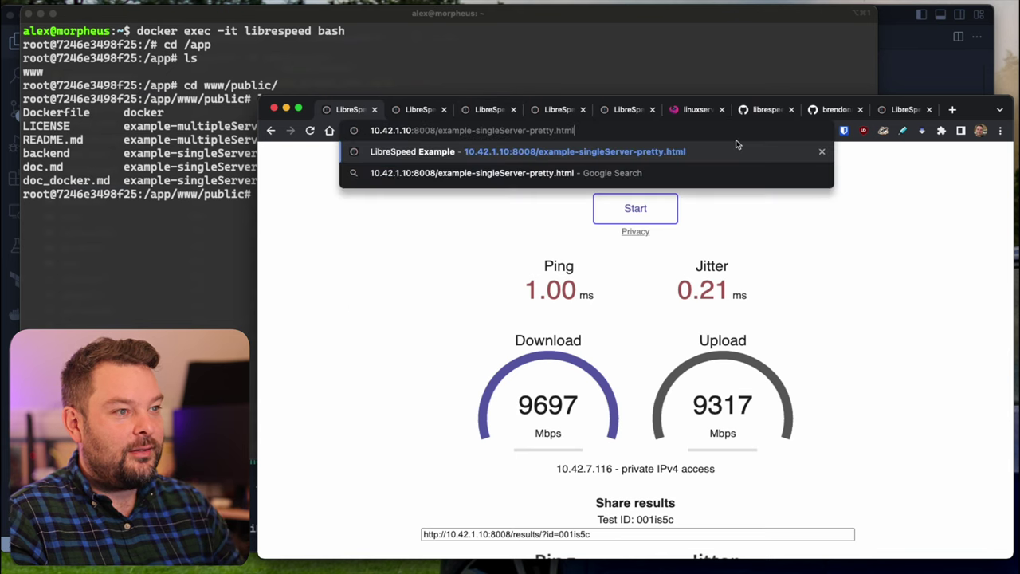
key(Return)
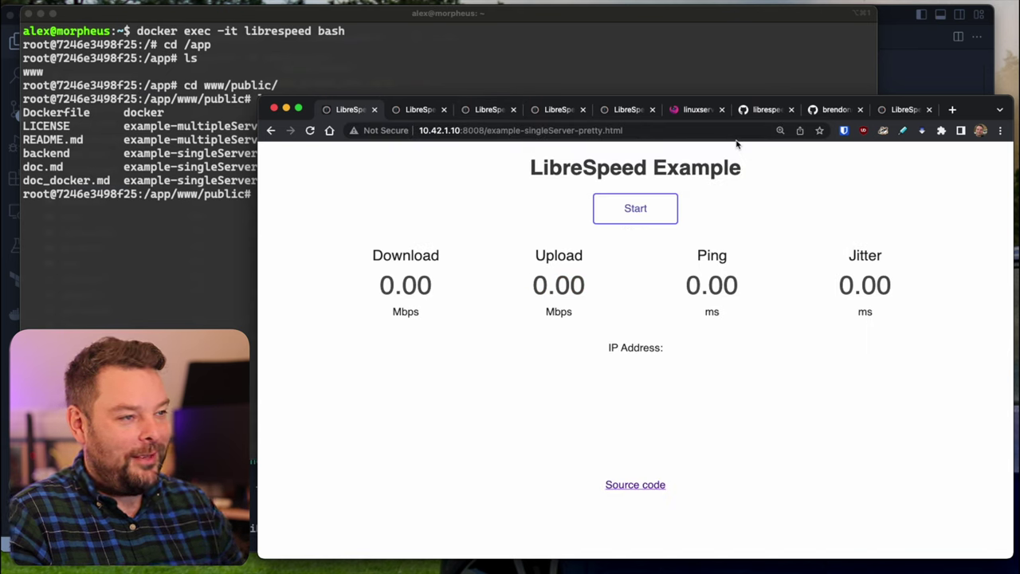
click(624, 213)
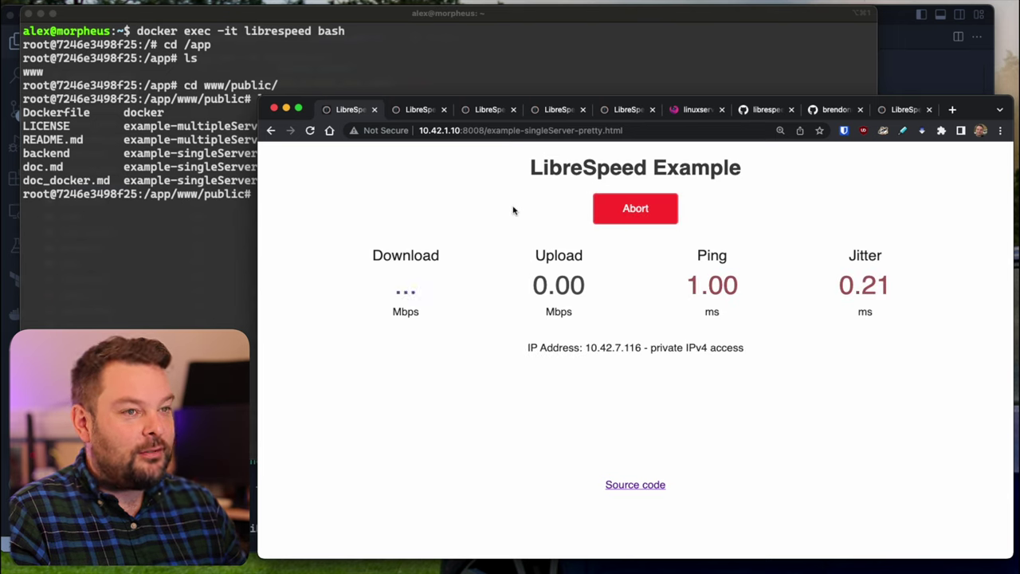
Step: Load example-singleServer-progressBar.html and run a test reaching 9831.92 Mbps down, 9066.14 up
click(233, 257)
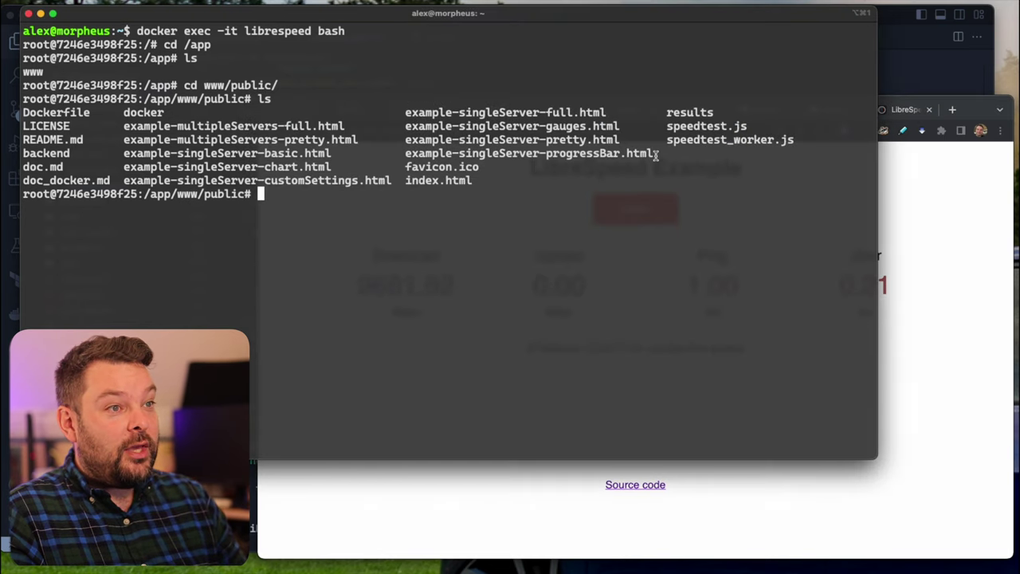
drag(657, 153, 404, 153)
click(488, 490)
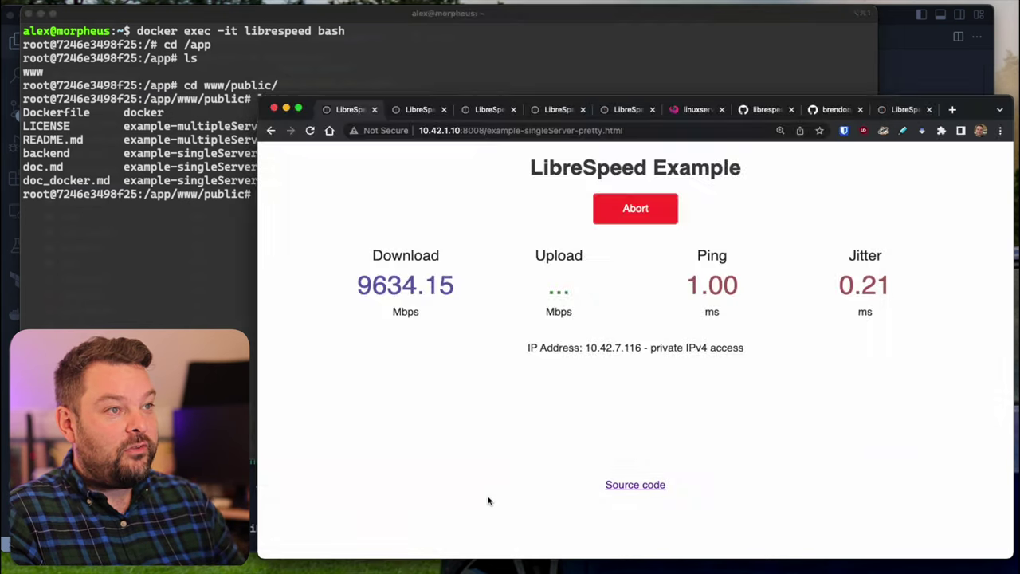
drag(488, 131, 757, 134)
text(example-singleServer-progressBar.html)
key(Return)
click(672, 209)
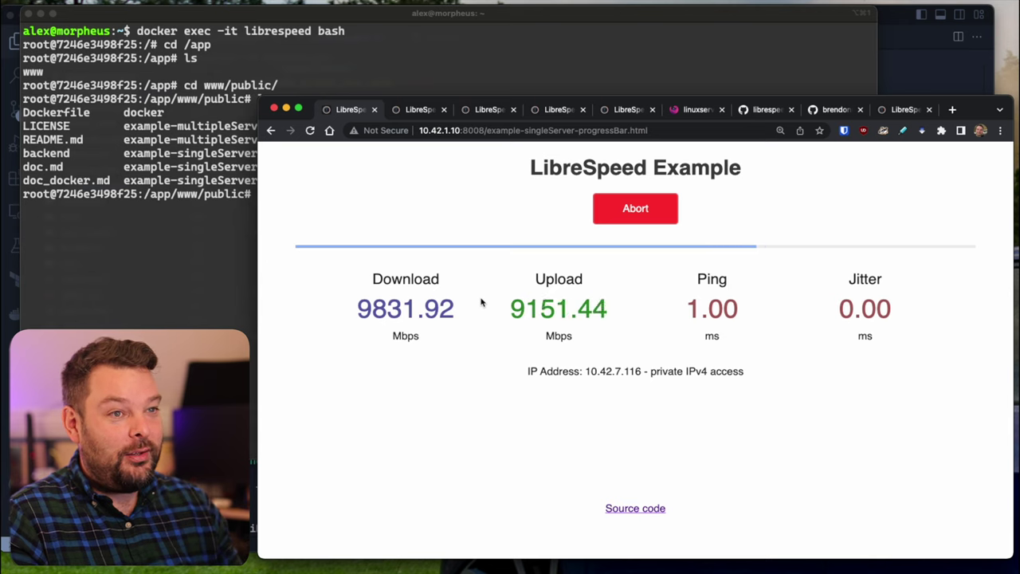
click(102, 287)
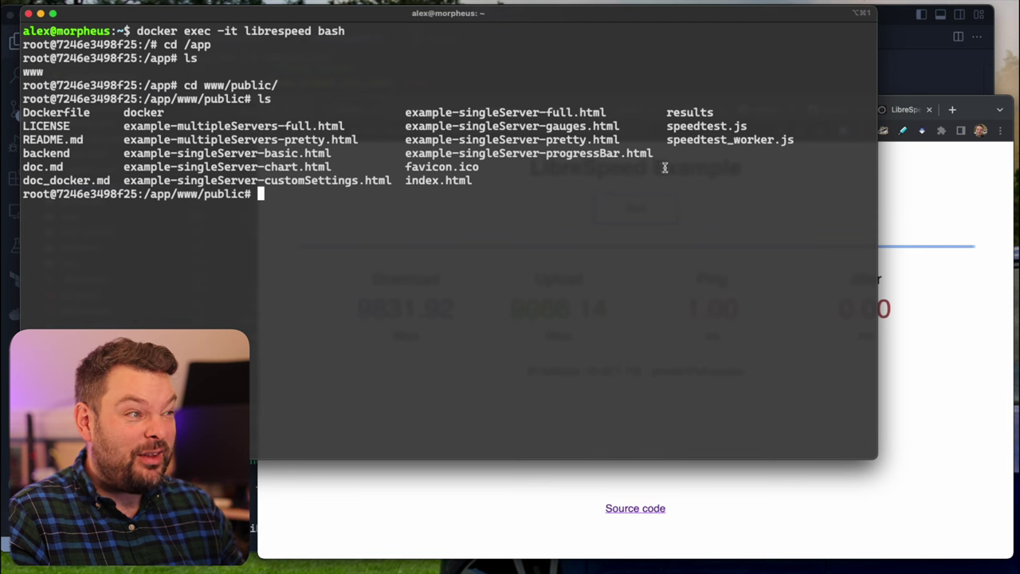
click(946, 217)
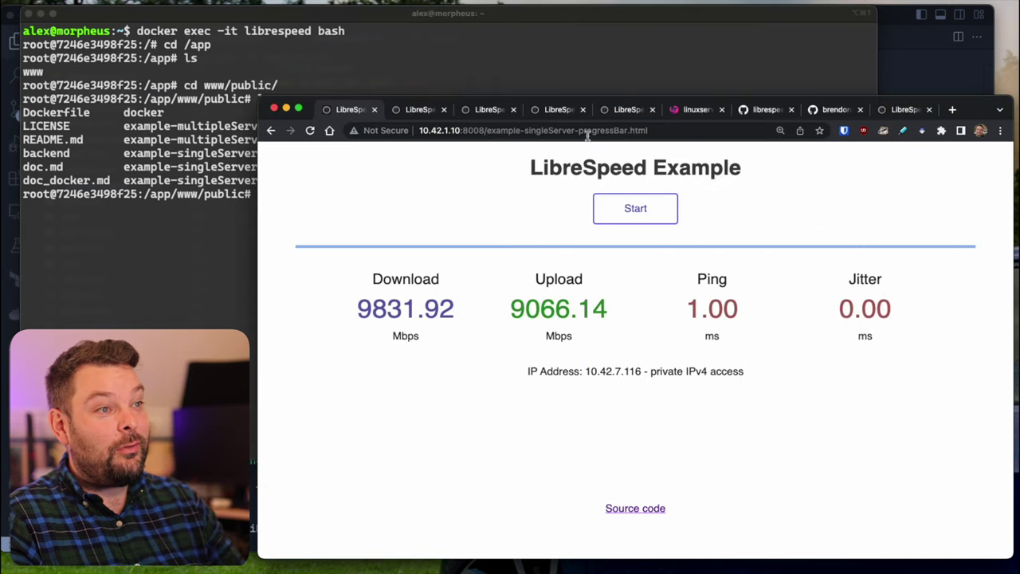
Step: After viewing the stats.php page, cd into the container's results/ folder and list its PHP and SQL files
click(611, 112)
scroll(614, 240, up, 5)
click(202, 278)
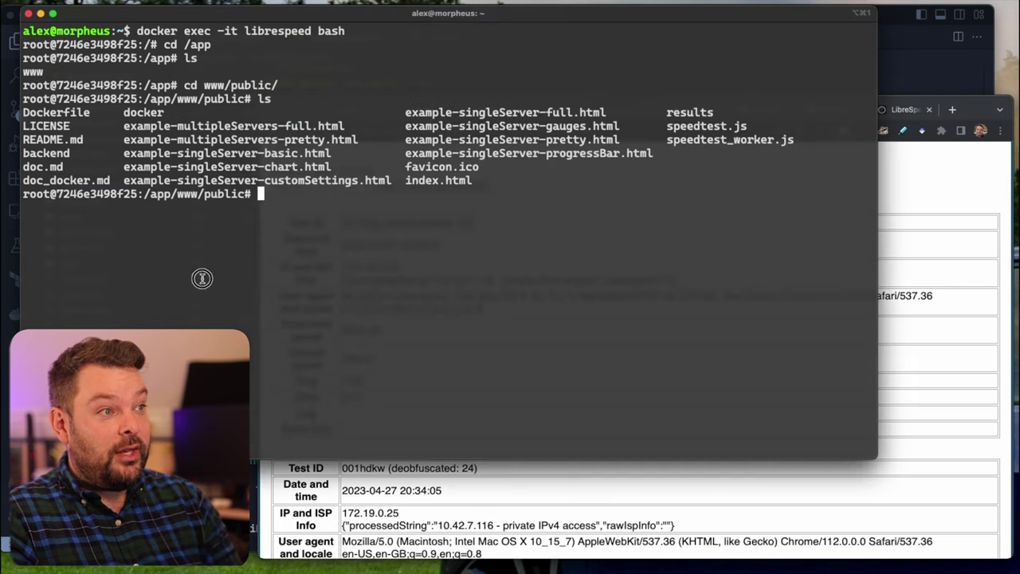
text(cd resy)
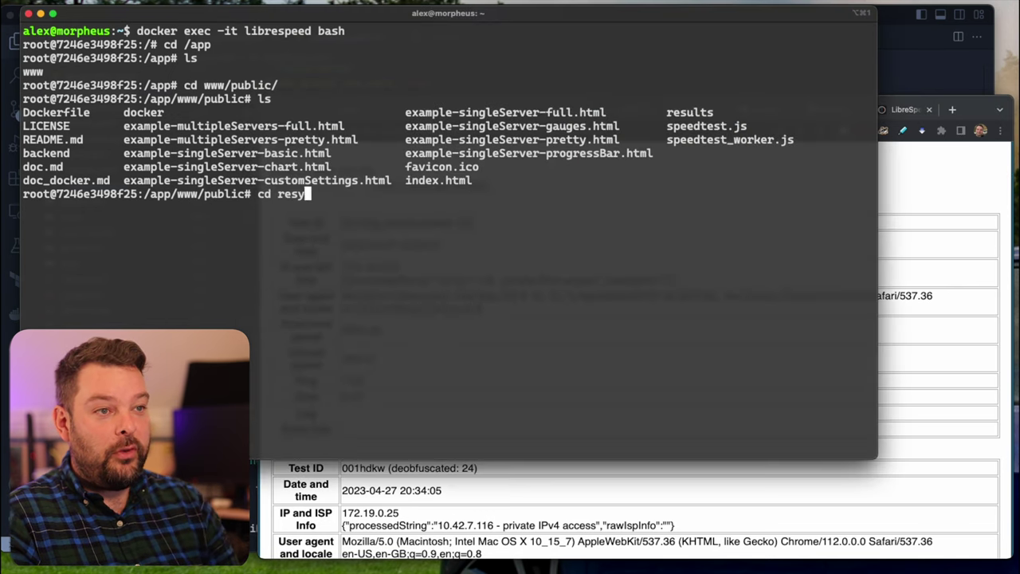
key(BackSpace)
key(Tab)
key(Return)
text(ls)
key(Return)
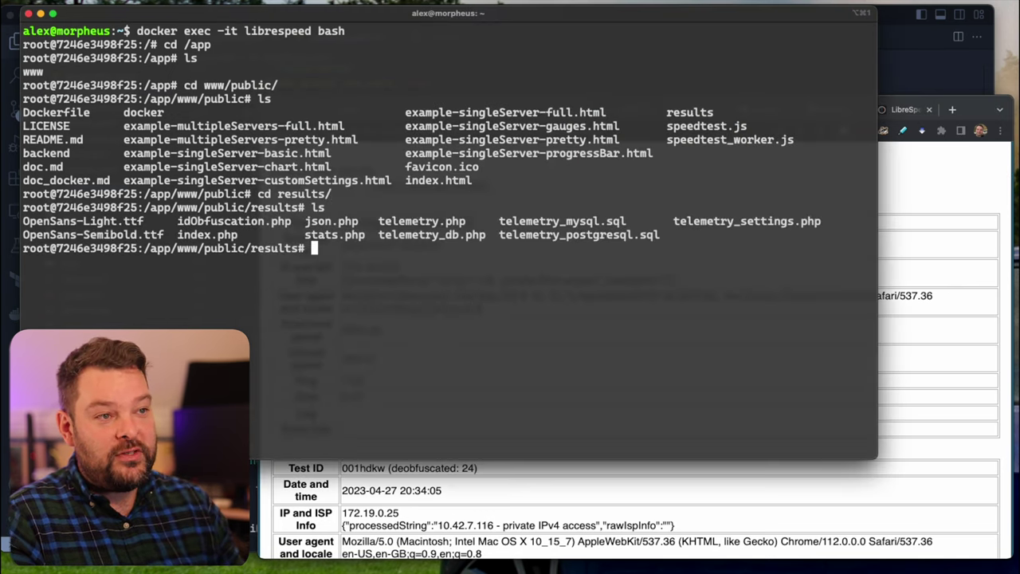